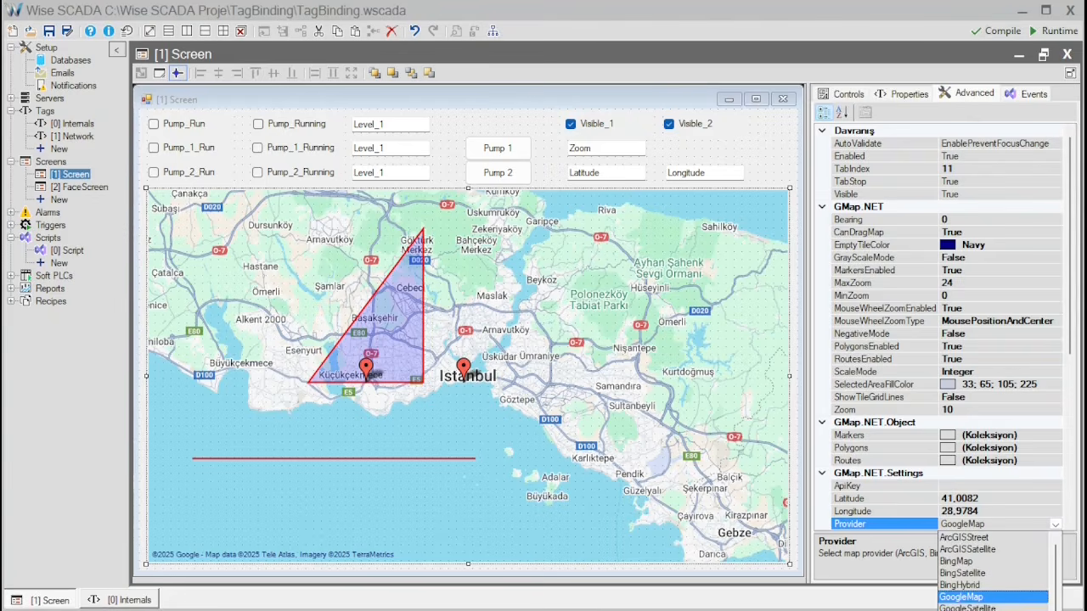
Step: Preview the map with the GoogleHybrid and BingMap providers and set the provider back to GoogleMap
click(1000, 610)
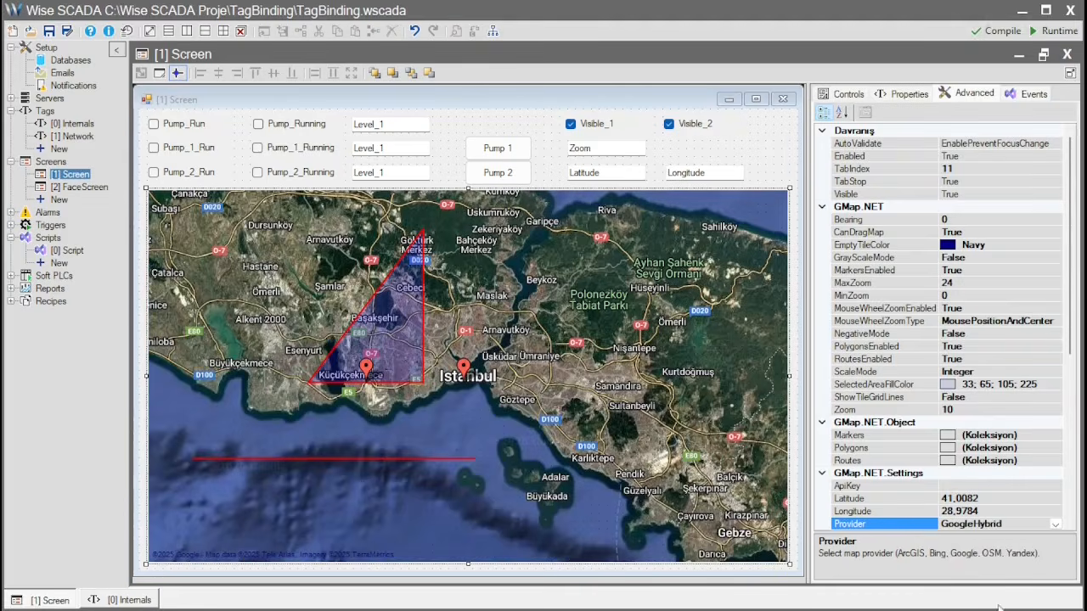
click(1056, 524)
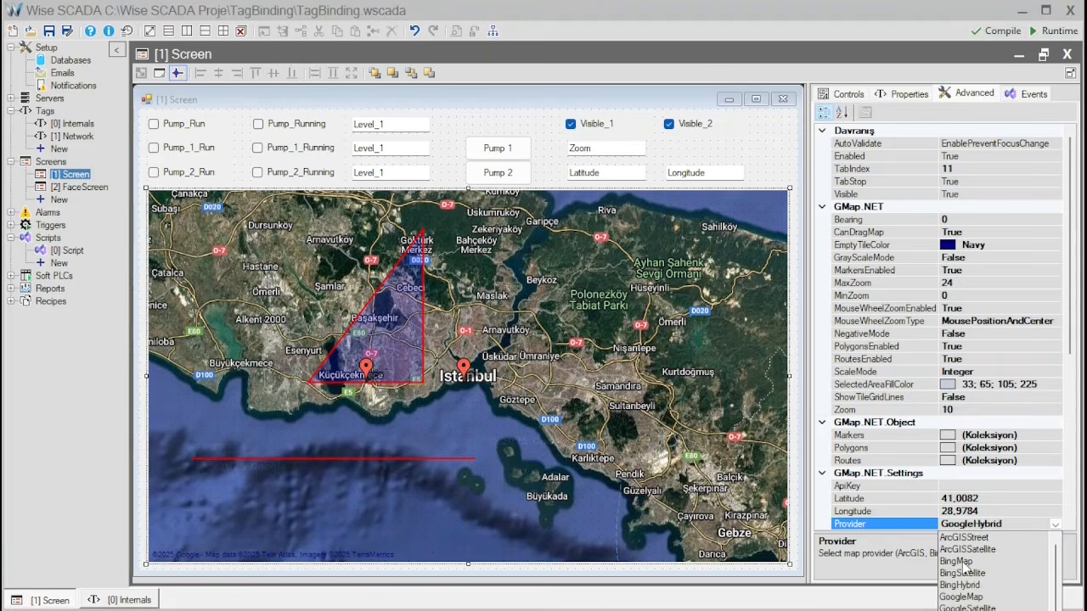
click(961, 561)
click(1055, 524)
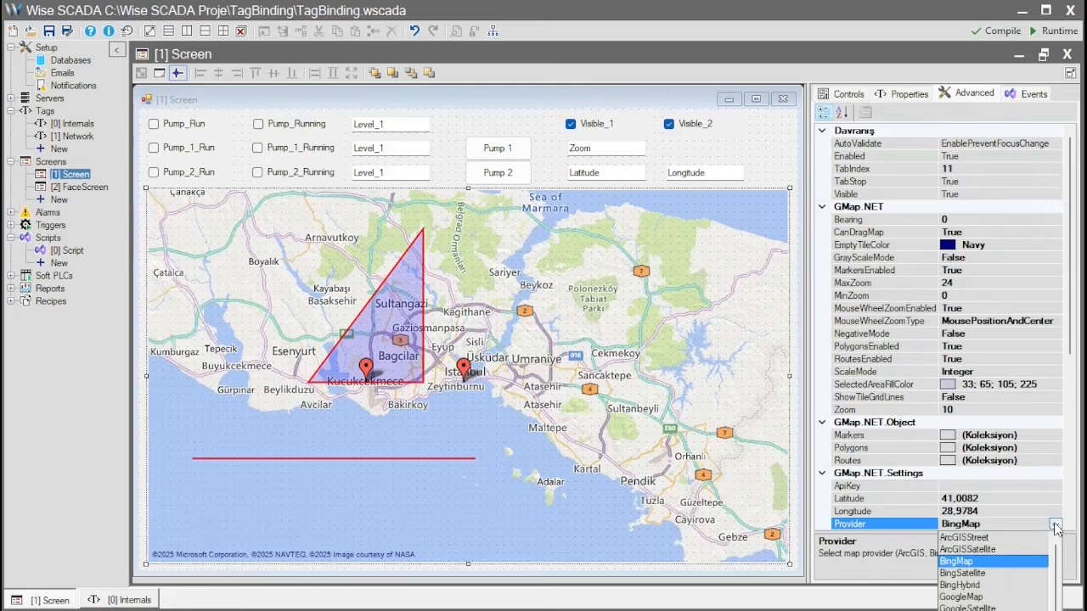
click(980, 599)
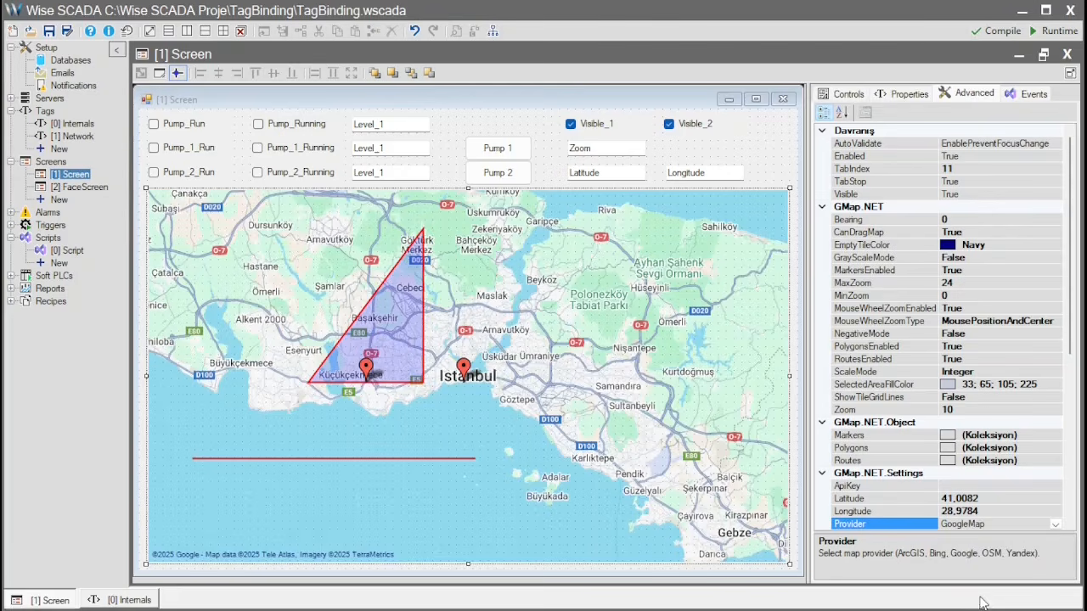
Step: Add a third marker to the map's Markers collection
click(1036, 434)
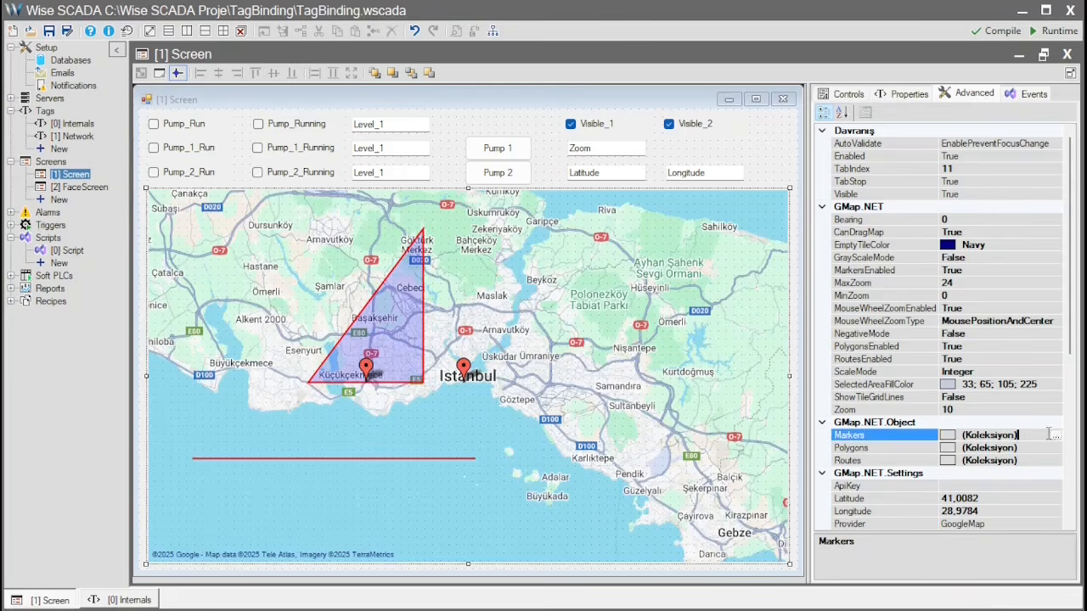
click(1058, 437)
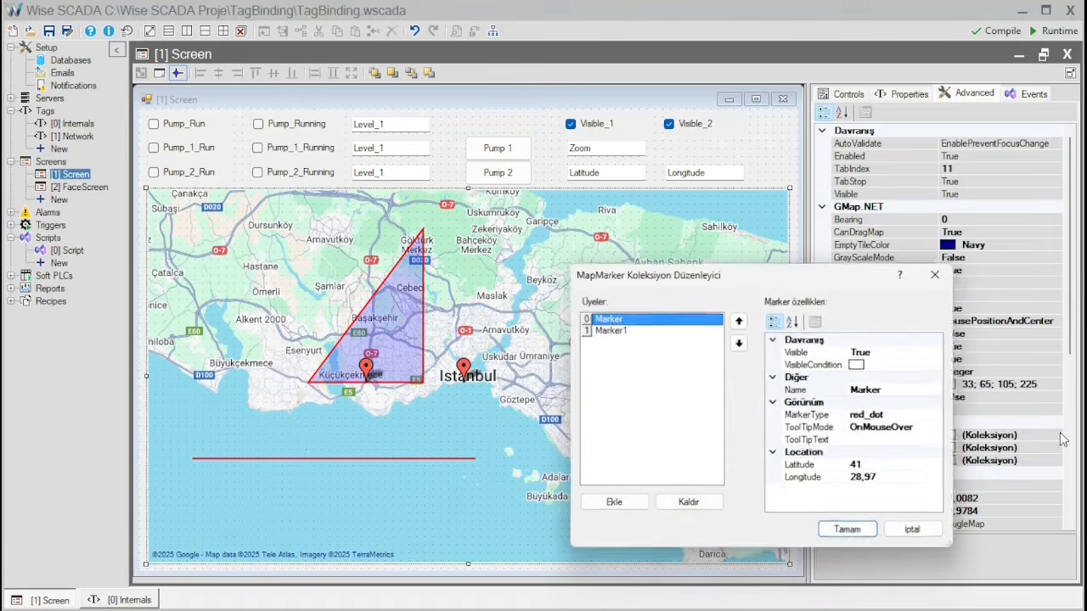
click(611, 330)
click(612, 503)
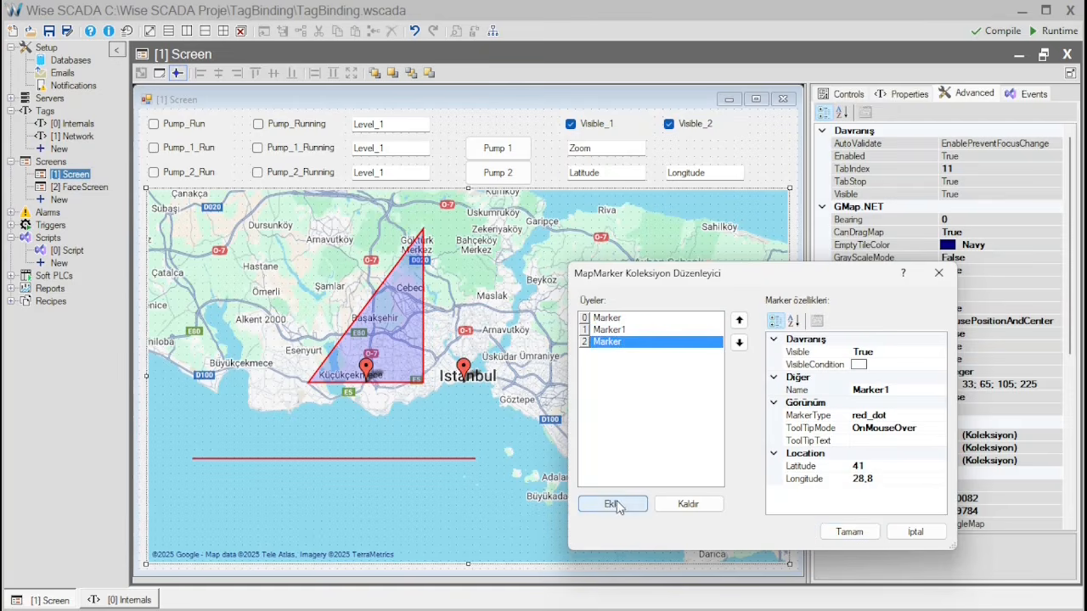
Step: Set the new marker's location to latitude 41,2 and longitude 28,7
click(872, 466)
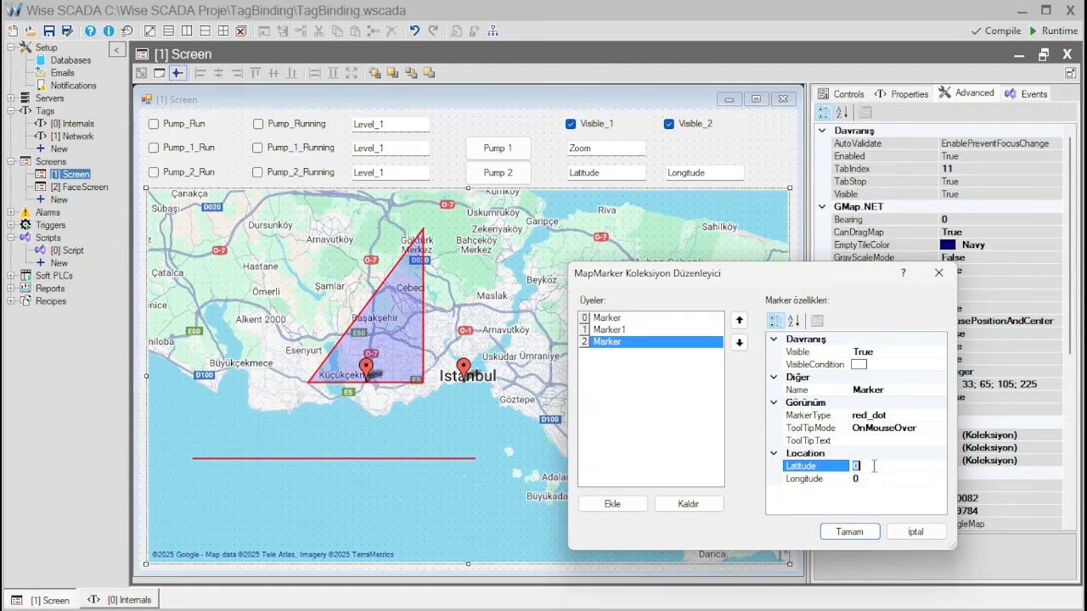
drag(754, 277, 567, 248)
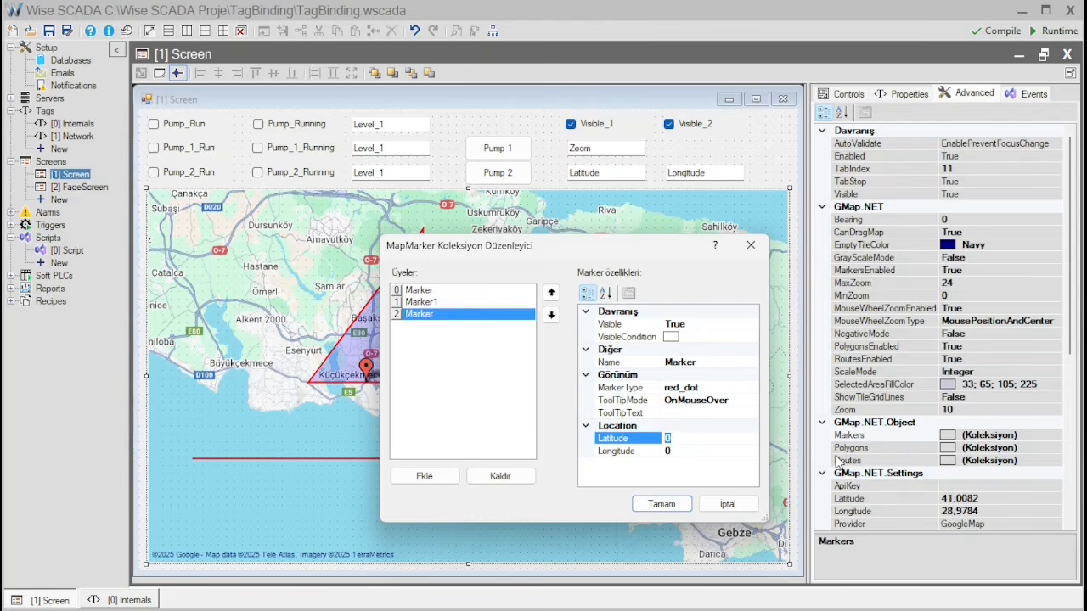
text(41,2)
click(684, 451)
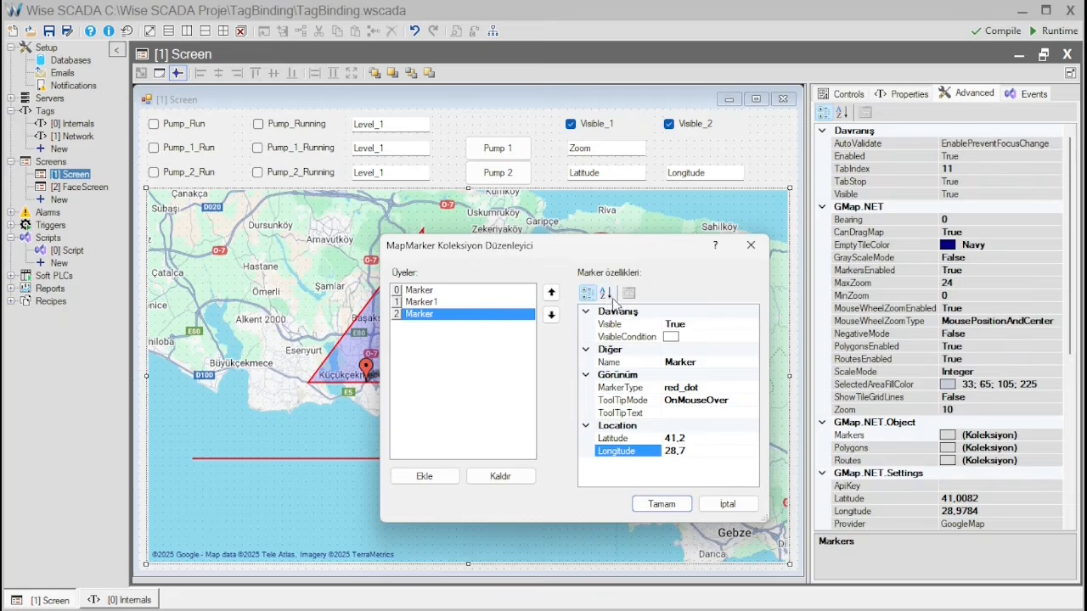
drag(591, 246, 901, 259)
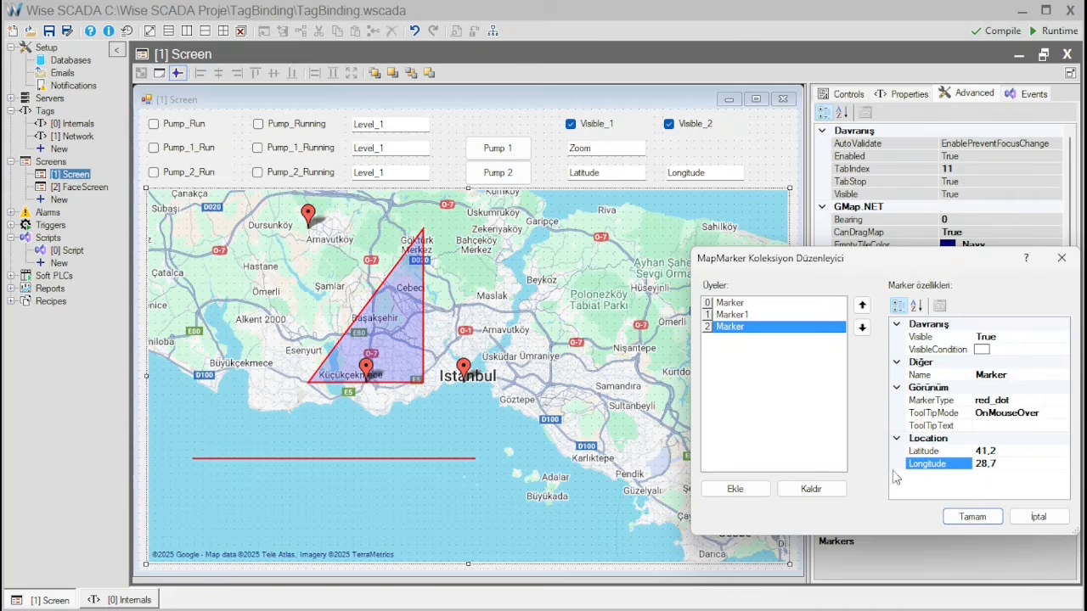
Step: Remove the added third marker from the collection and accept the collection changes
click(806, 491)
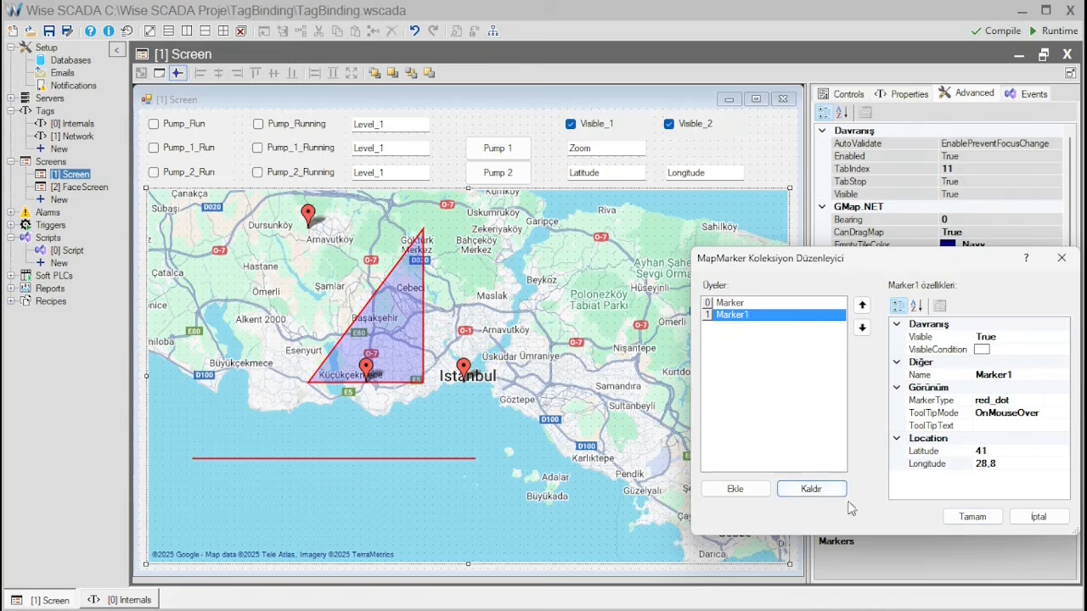
click(973, 518)
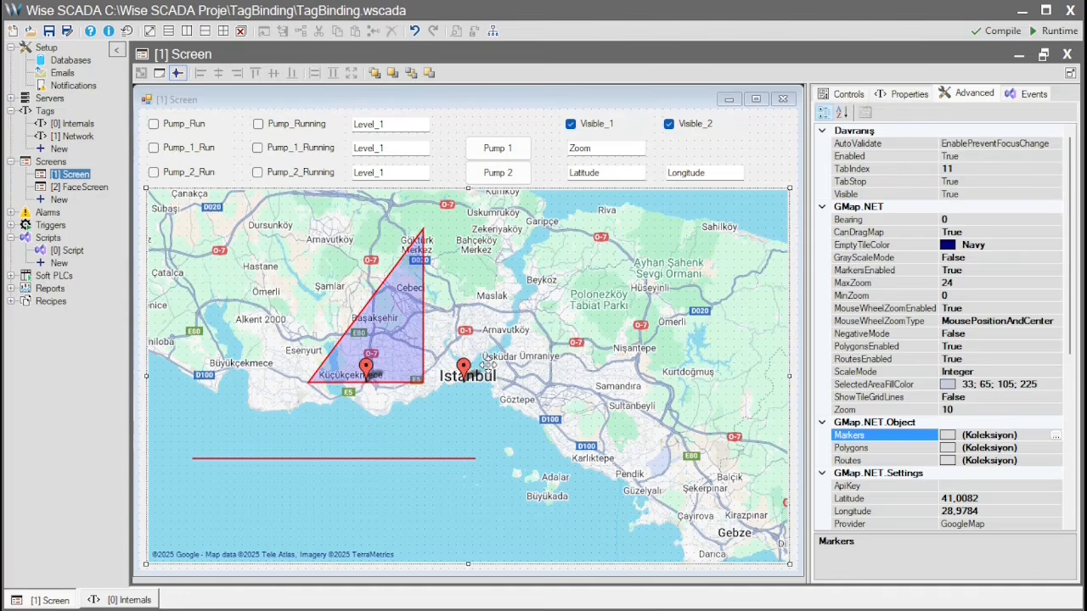
Step: Open the script handler assigned to the map's OnMarkerClick event and view the Maps_0_OnMarkerClick code
click(1023, 96)
click(1020, 167)
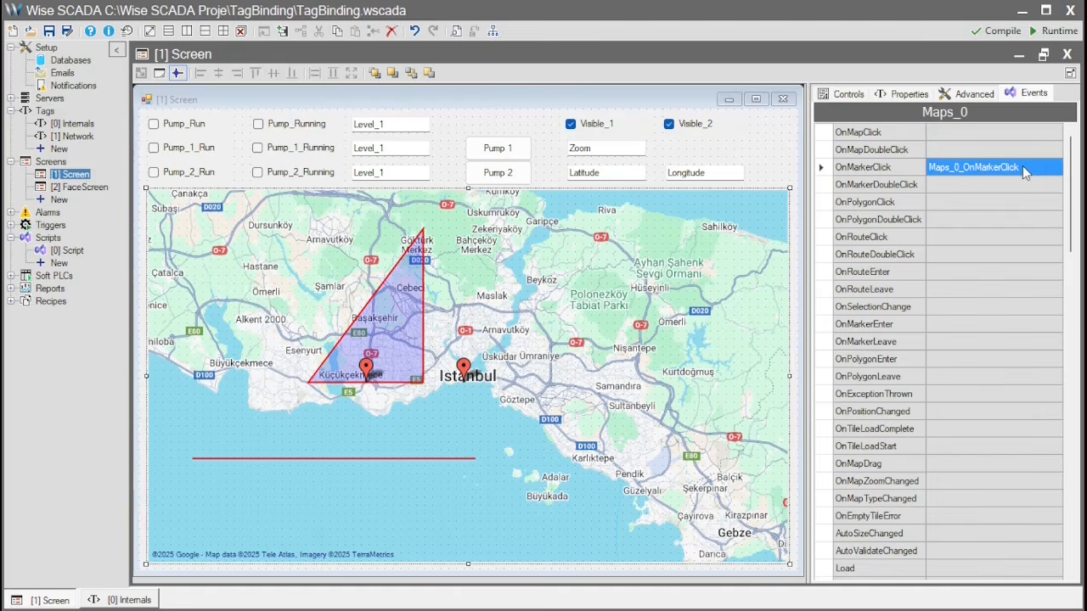
double_click(1040, 170)
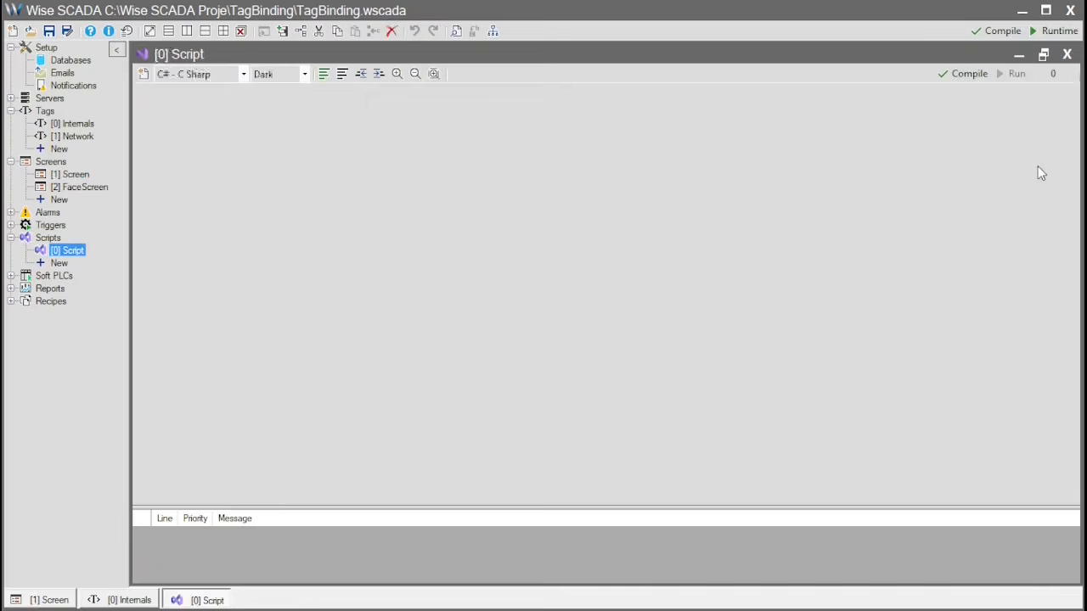
scroll(433, 352, down, 4)
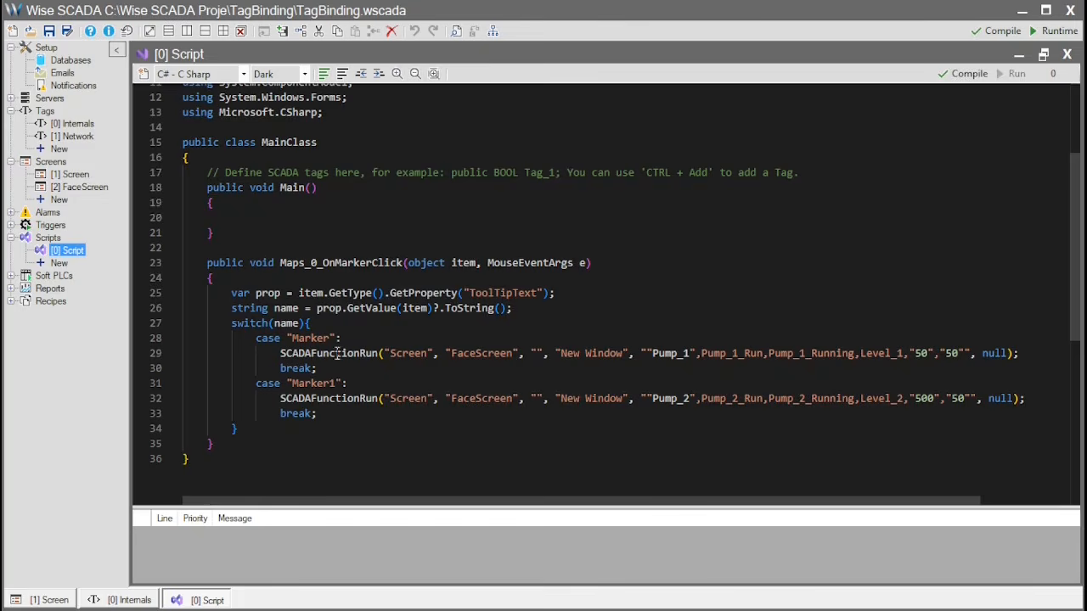
Step: Return to the map screen and check the names of both markers in the Markers collection without changing them
click(46, 600)
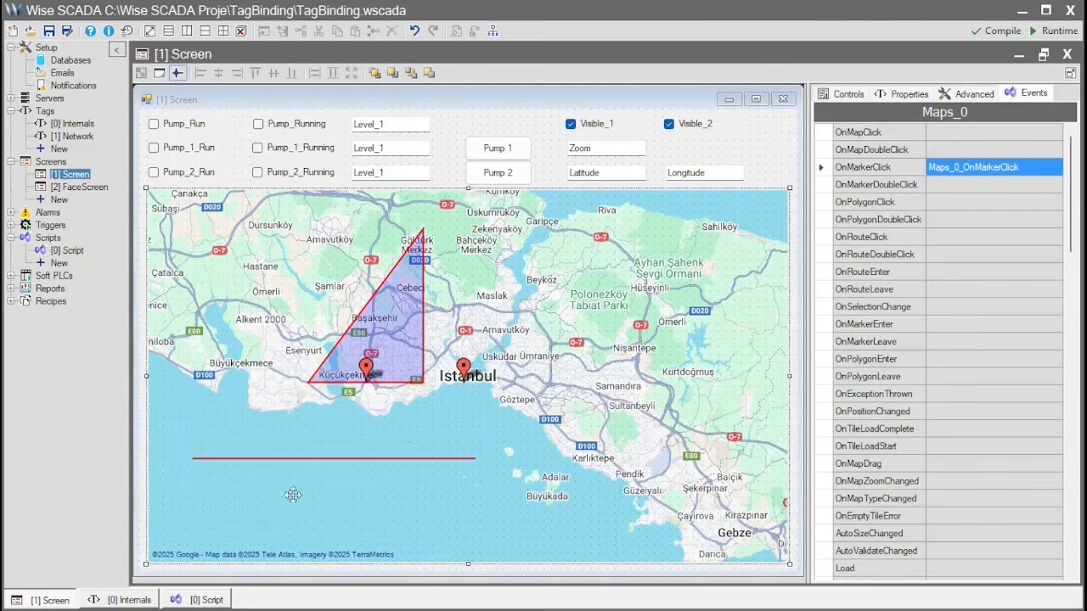
click(983, 97)
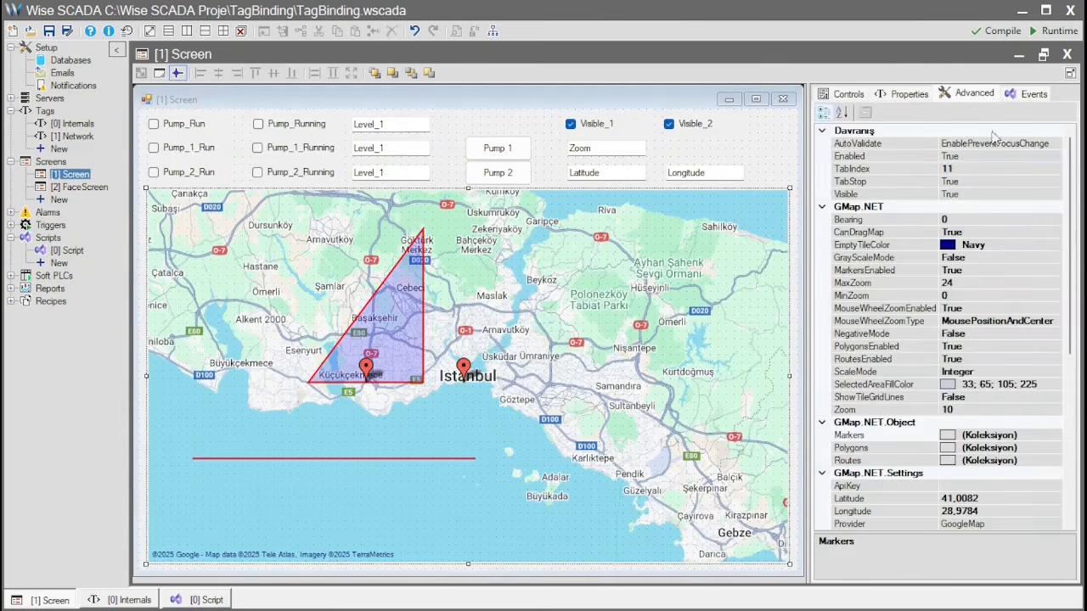
click(1050, 435)
click(1055, 436)
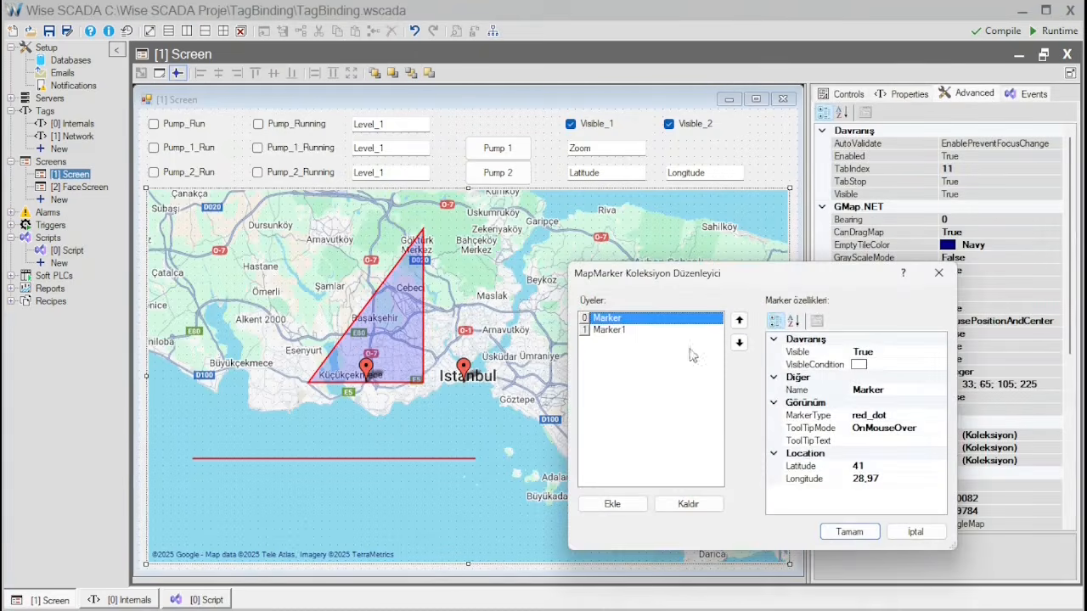
click(905, 390)
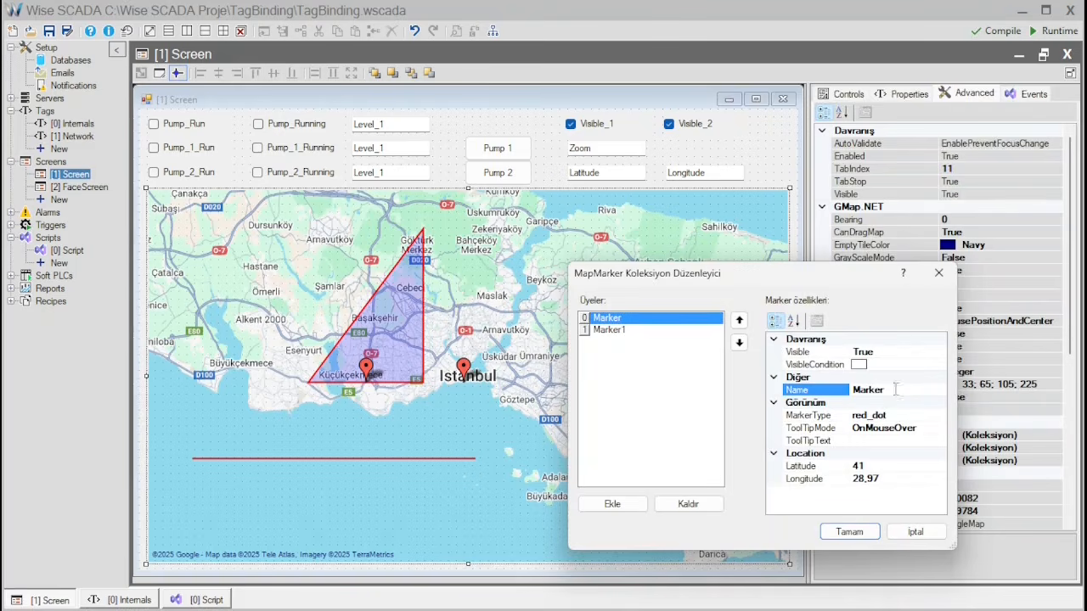
click(619, 331)
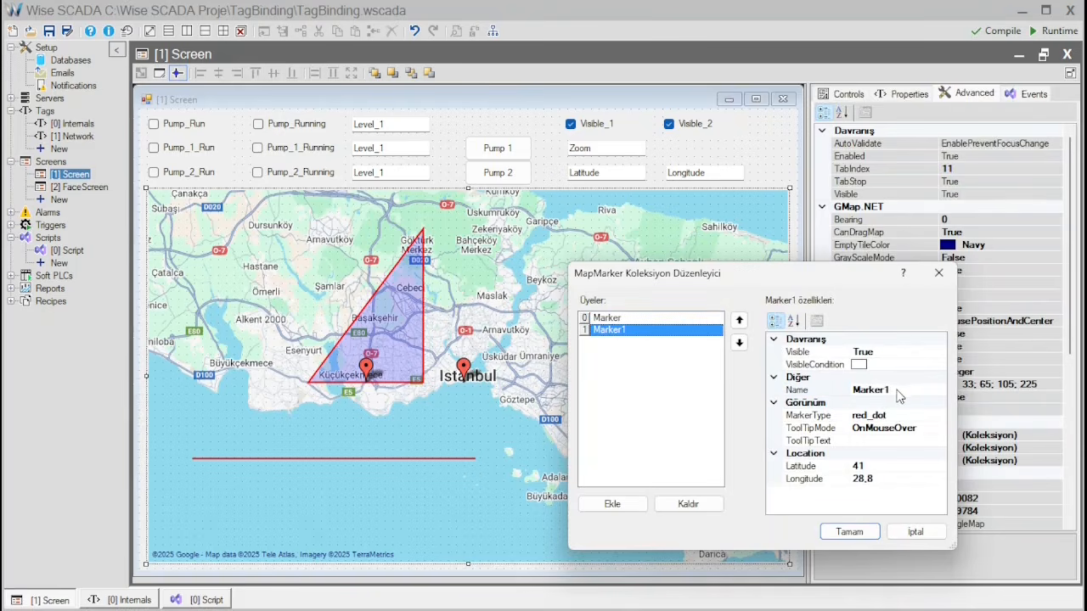
click(914, 532)
Step: Examine the script's switch on the marker name and the SCADAFunctionRun calls for Marker and Marker1
click(212, 600)
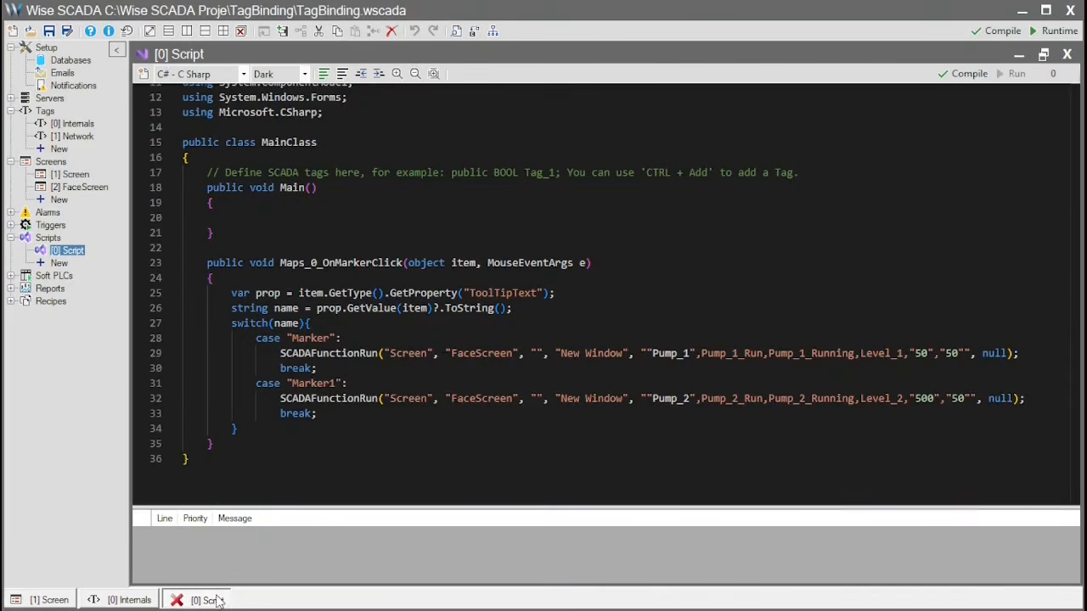
drag(320, 323, 231, 322)
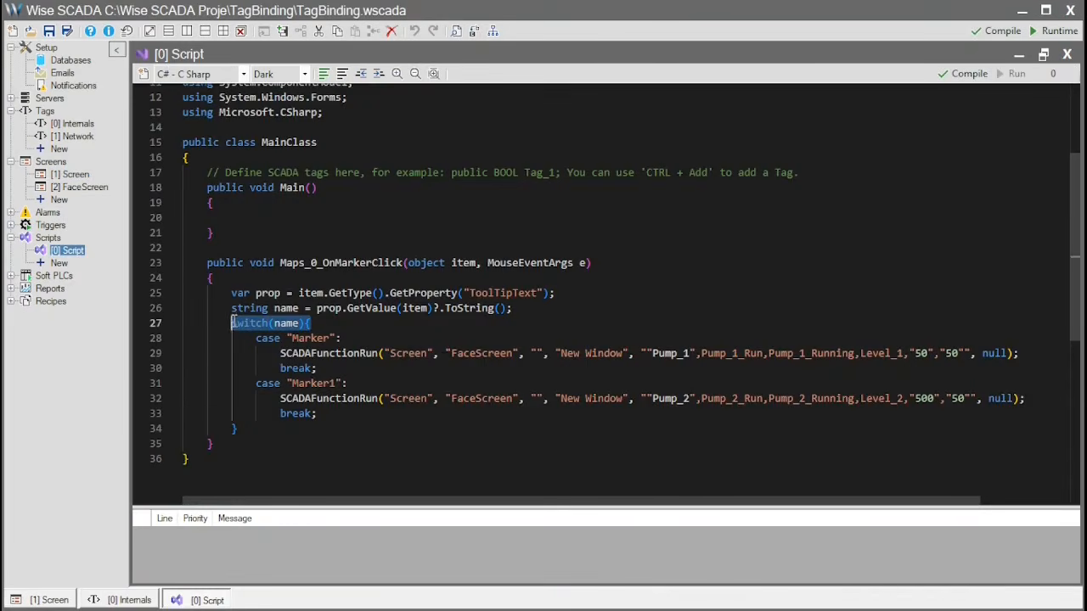
click(345, 368)
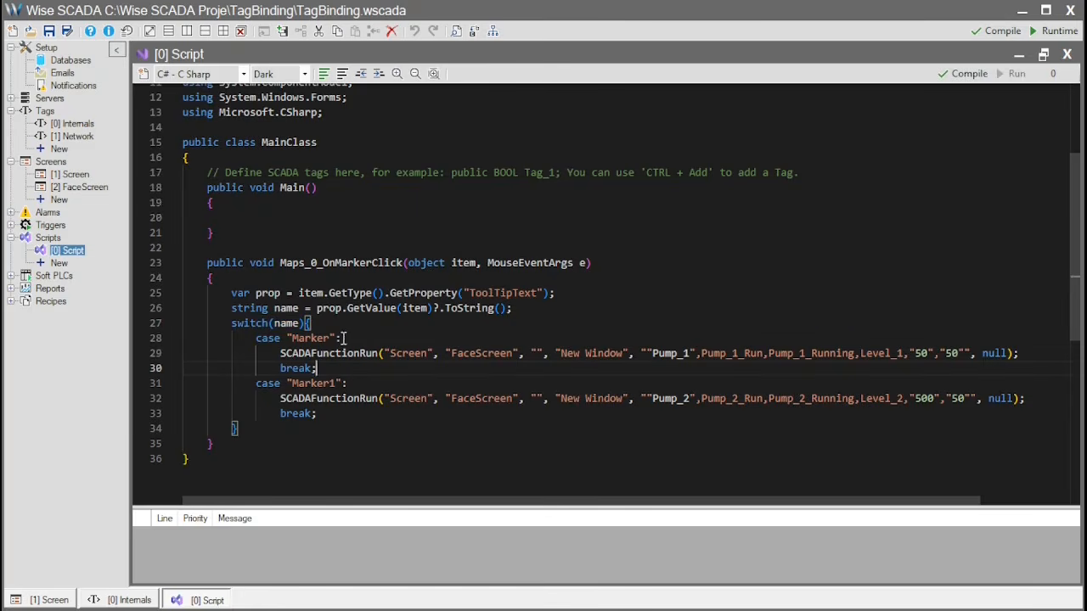
drag(342, 338, 259, 337)
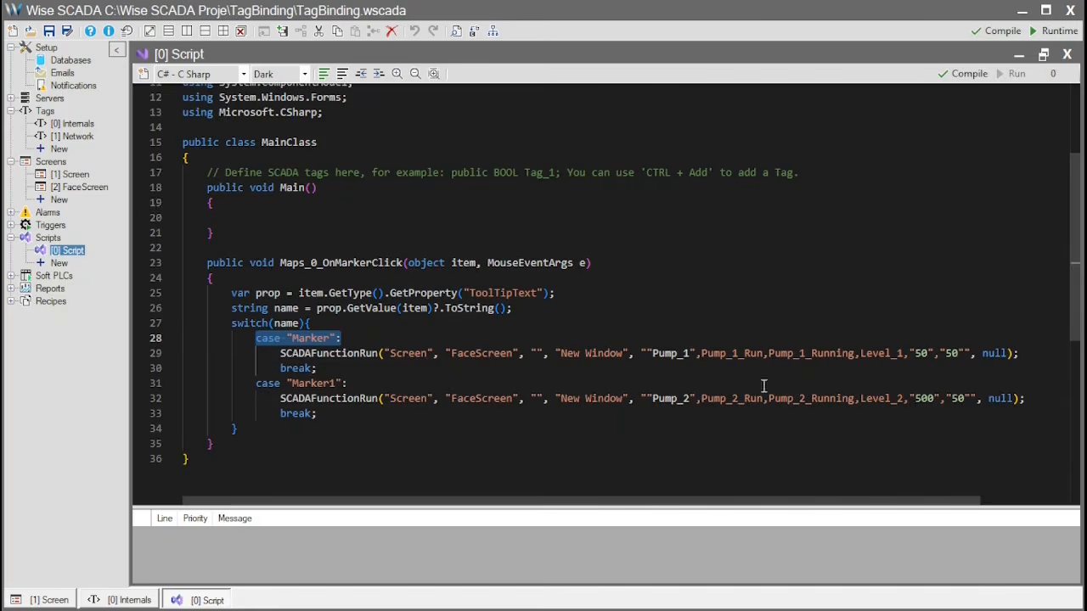
drag(1019, 353, 281, 353)
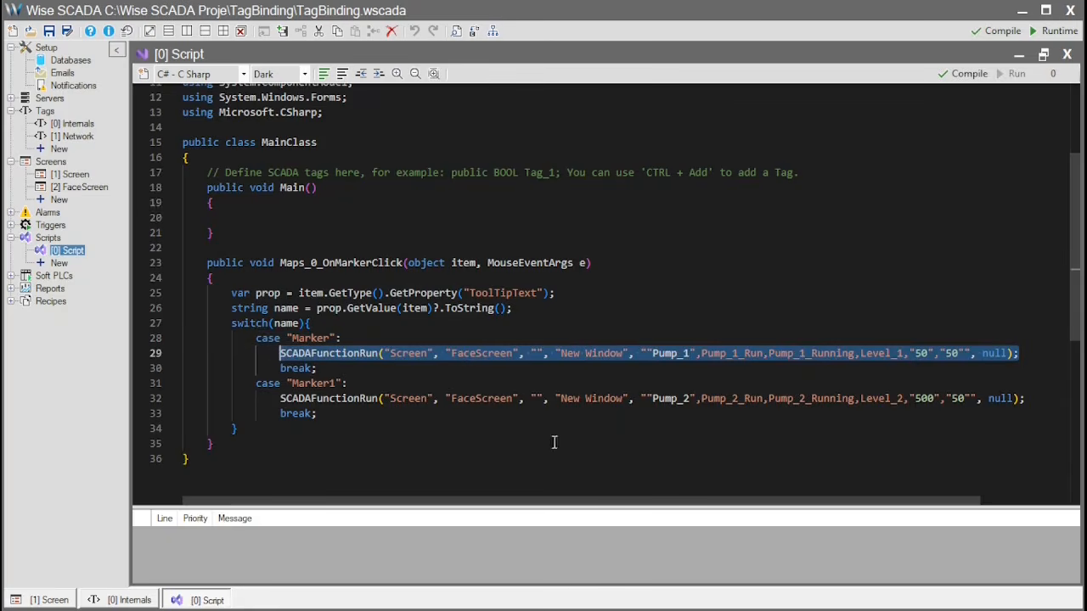
drag(1034, 398, 282, 399)
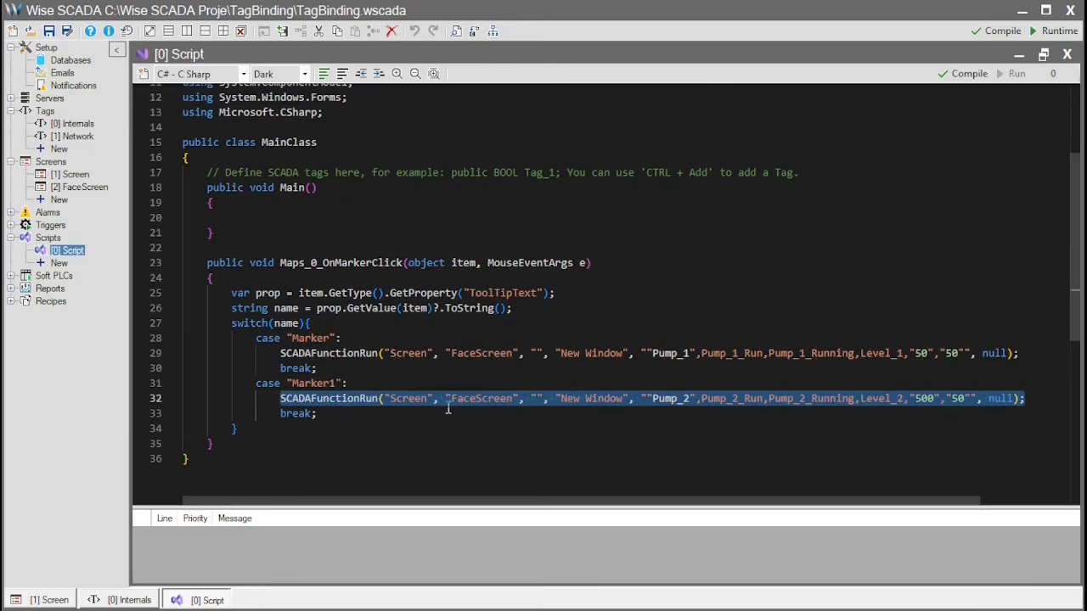
click(512, 379)
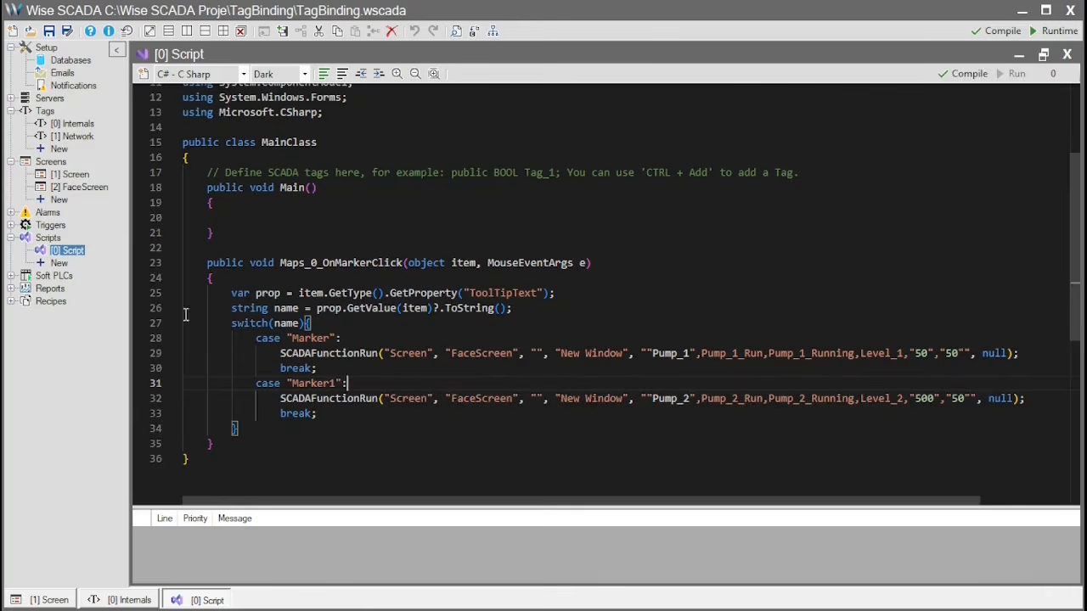
Step: View the FaceScreen layout, close it, and examine the Pump_1 and Pump_2 parameters passed to it in the script
double_click(77, 187)
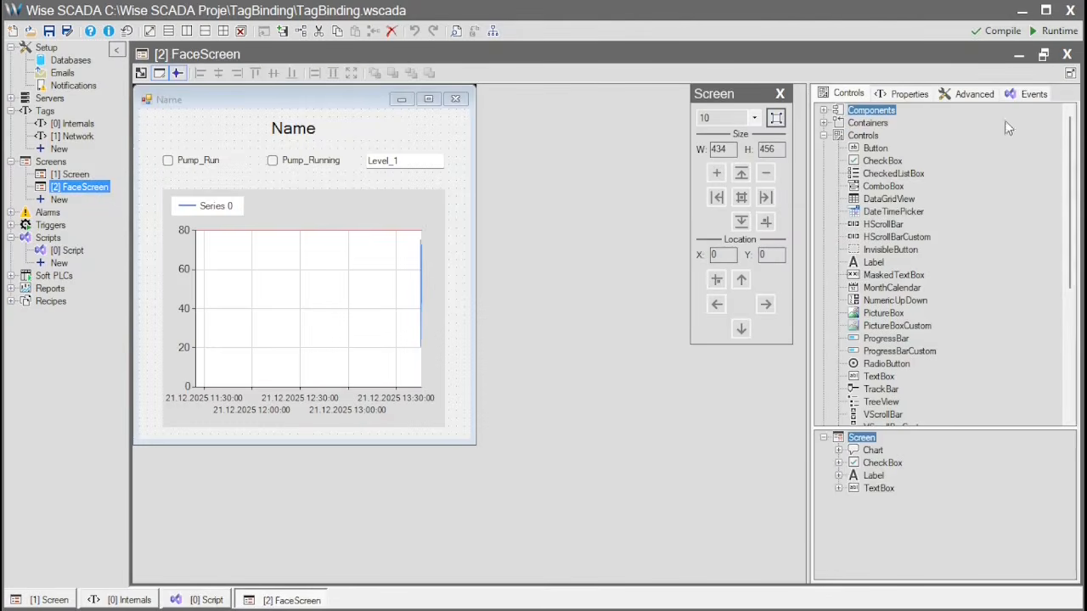
click(1066, 56)
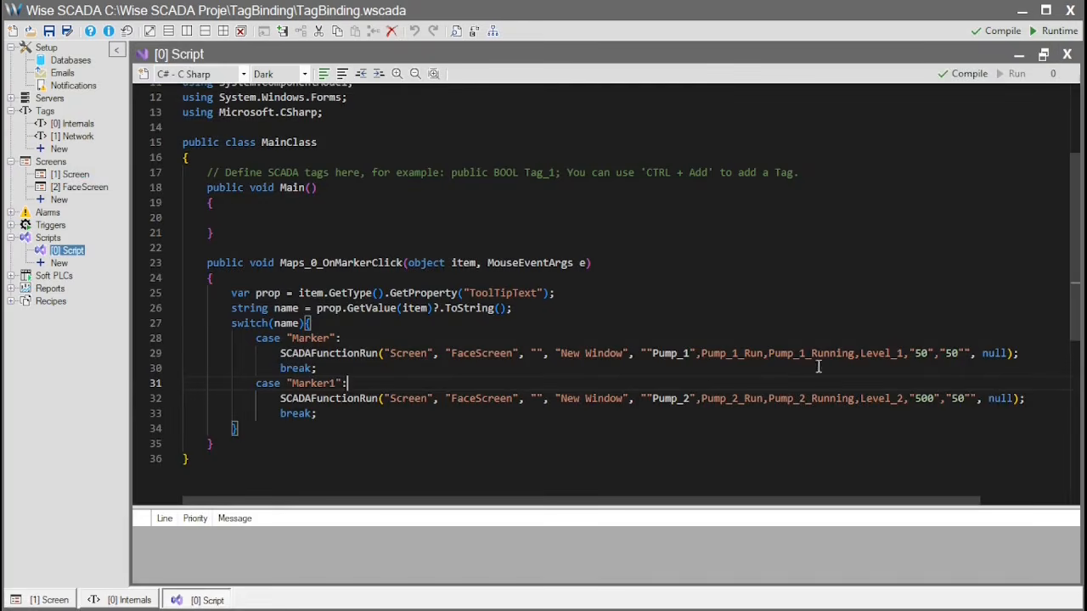
click(698, 370)
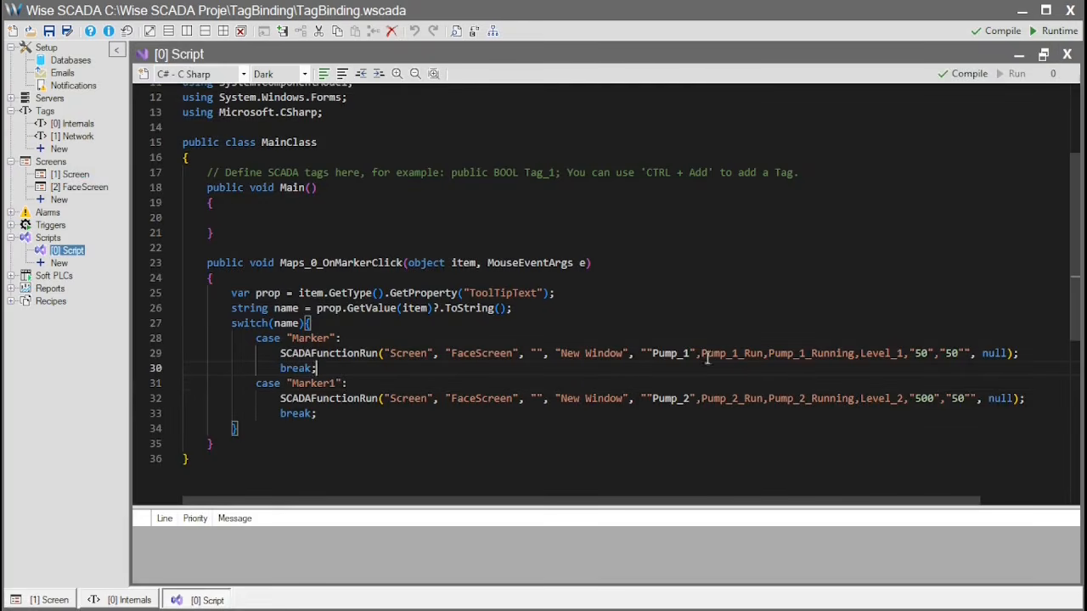
double_click(679, 354)
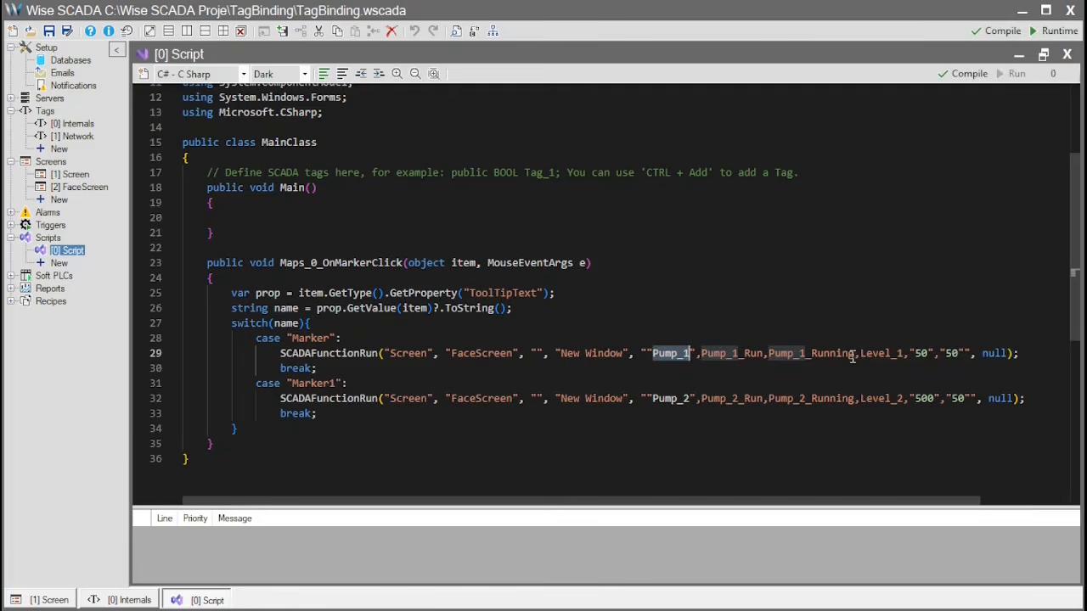
double_click(682, 399)
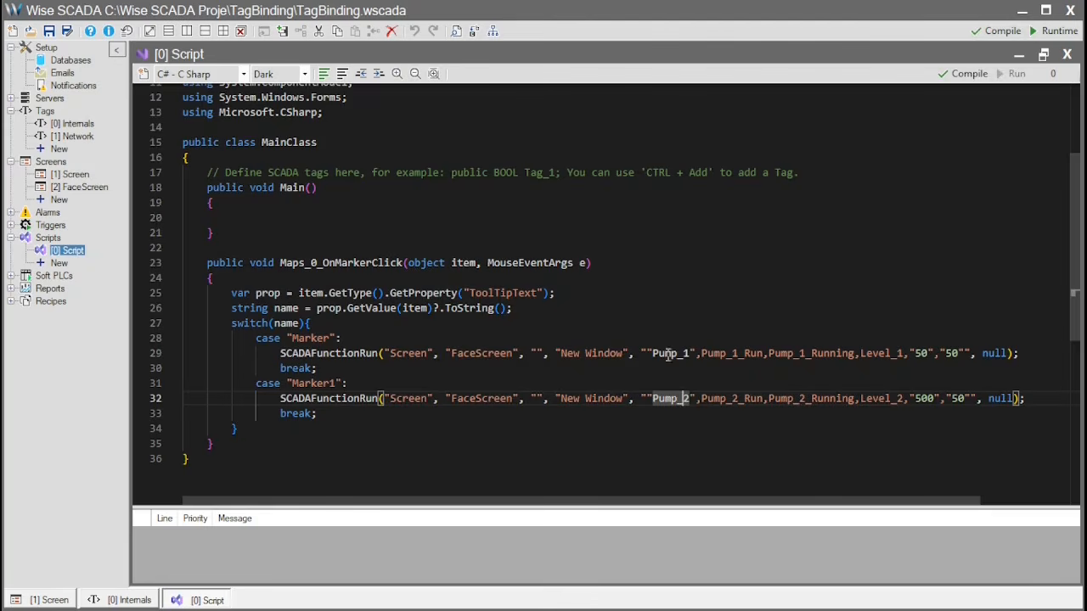
Step: Start the project's Runtime, saving the project first
click(1053, 30)
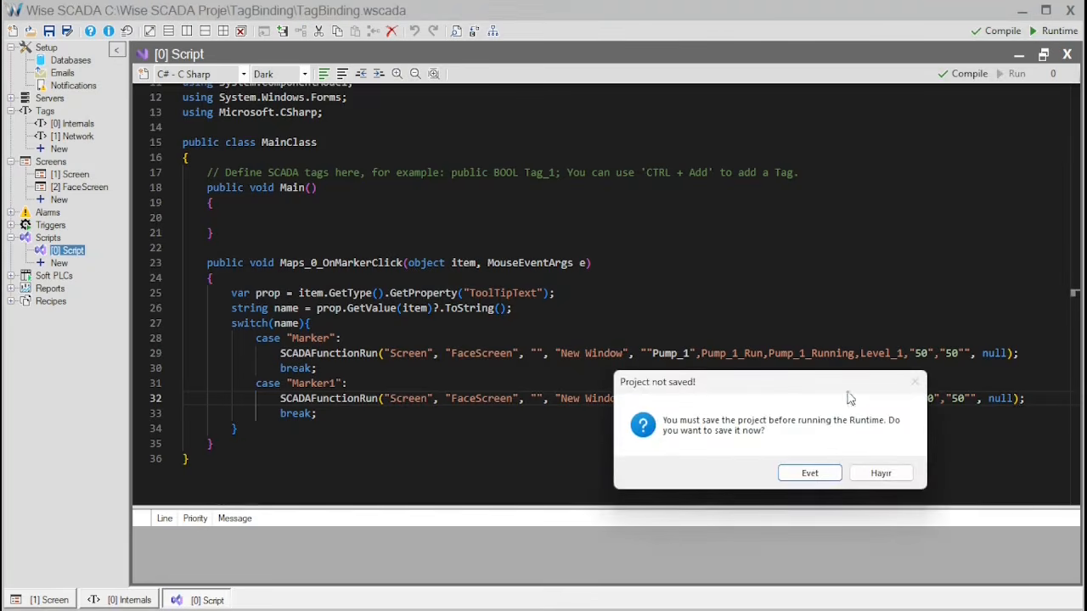
click(810, 473)
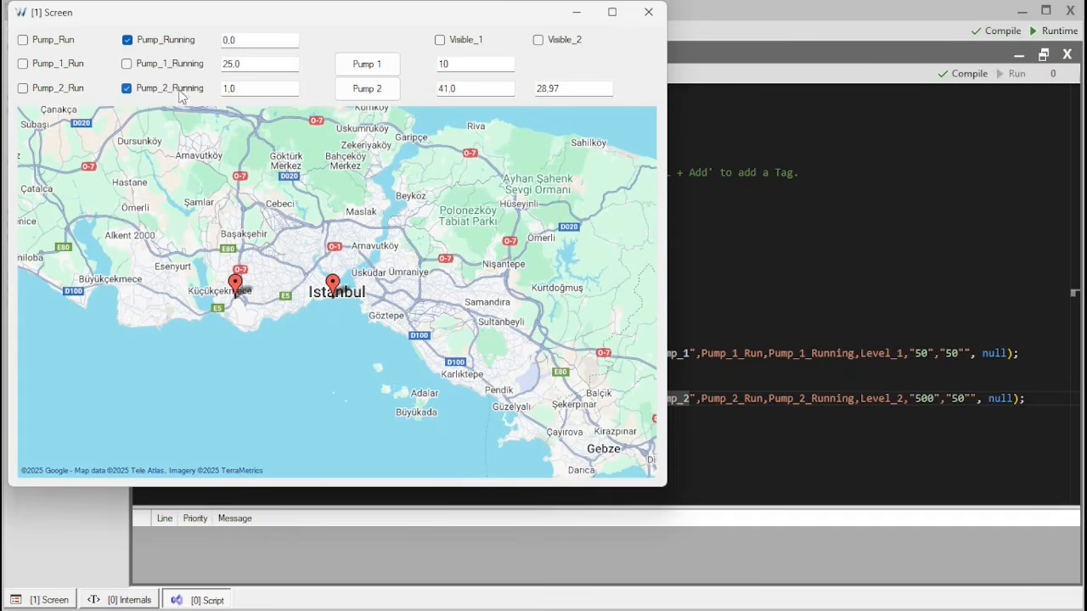
Step: Open the Pump_1 and Pump_2 windows from their map markers, moving the Pump_1 window clear of the map
click(336, 286)
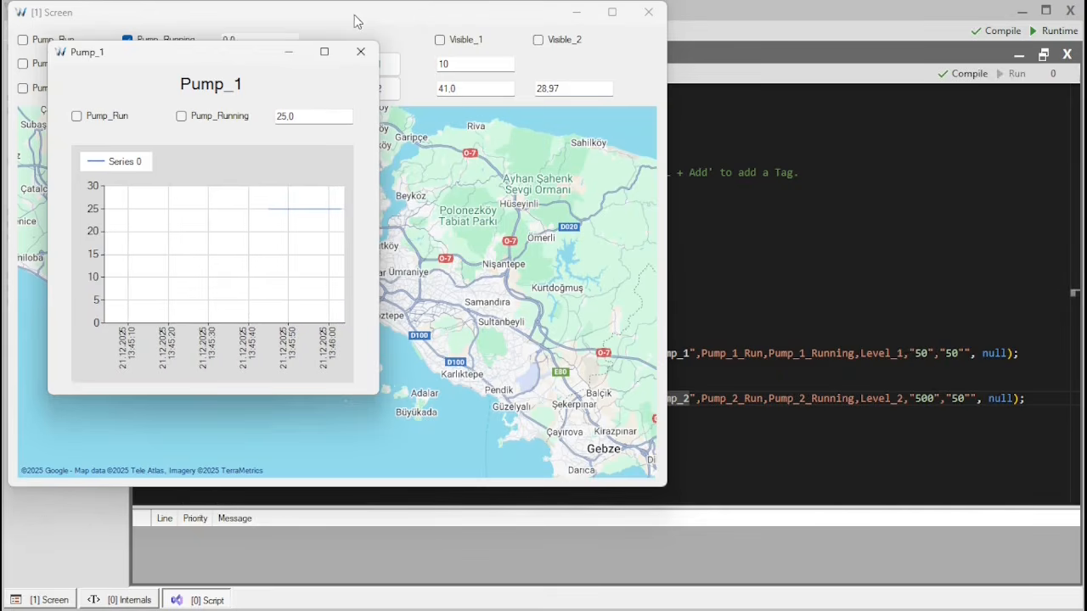
mouse_move(237, 62)
mouse_down()
mouse_move(775, 93)
mouse_move(855, 76)
mouse_up()
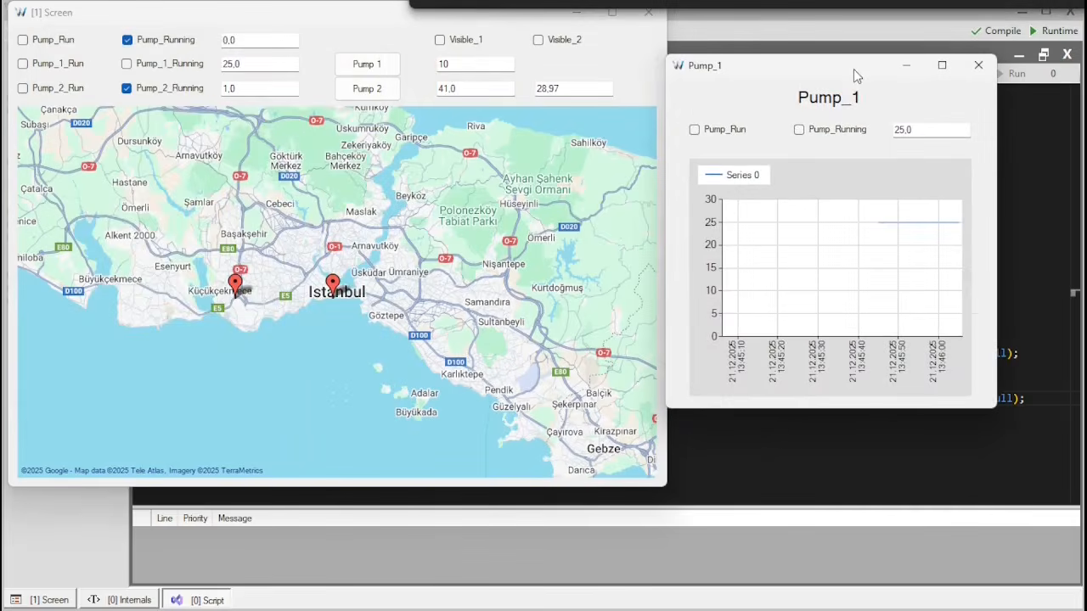
click(235, 283)
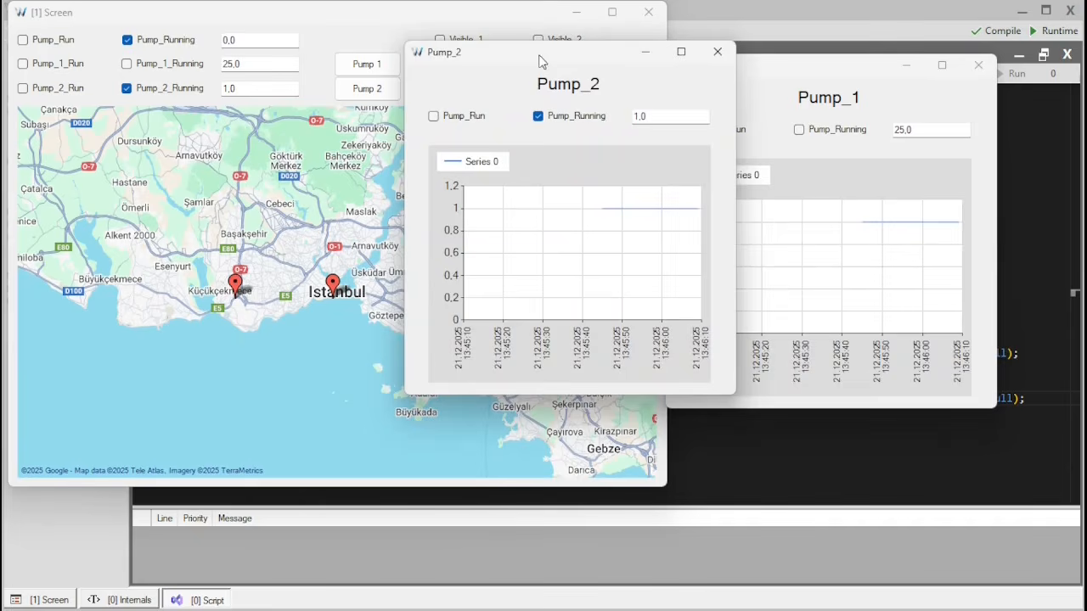
Step: Close both pump windows and examine the last two quoted values passed to FaceScreen in the script's Marker1 case
click(743, 430)
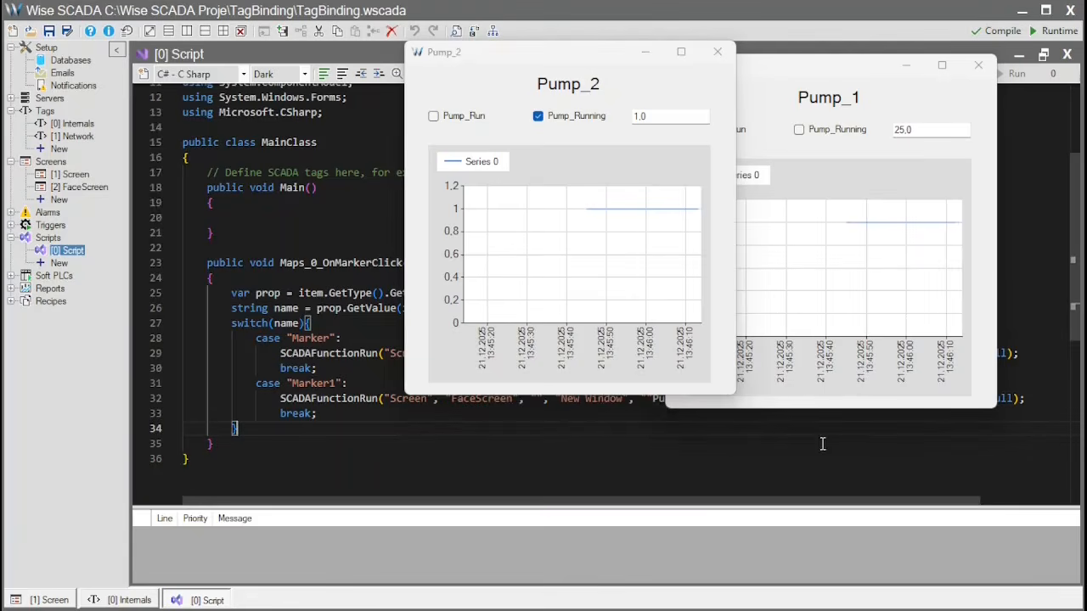
click(717, 52)
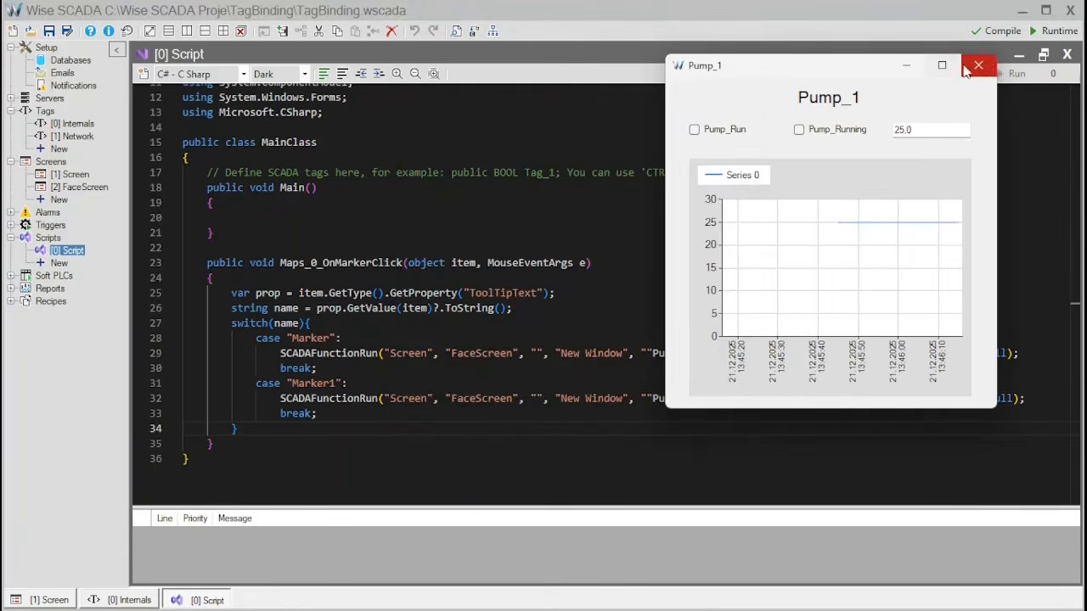
click(978, 64)
double_click(924, 398)
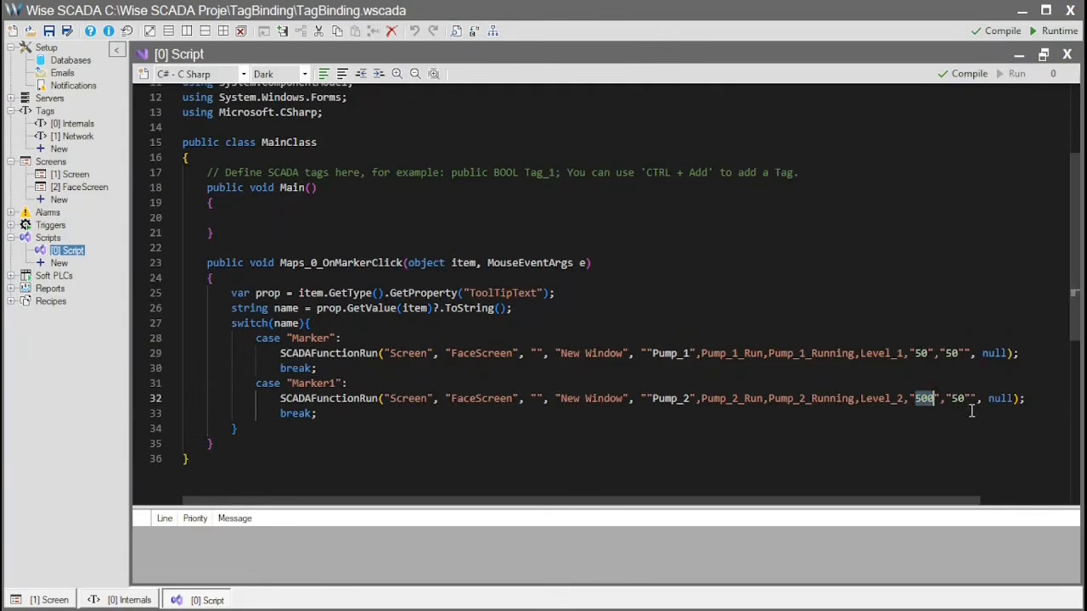
click(960, 398)
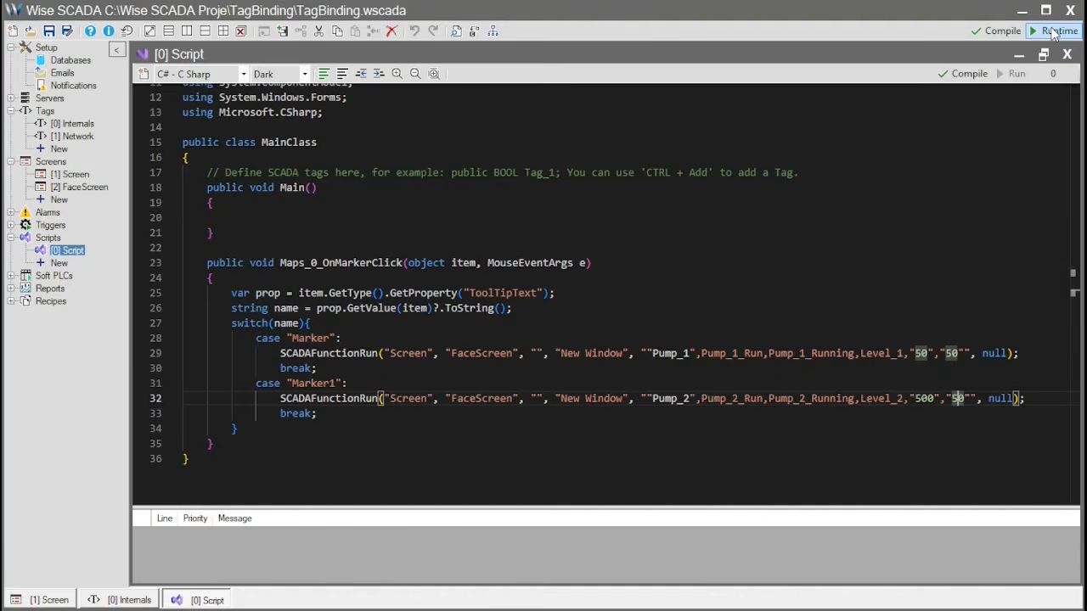
Step: Restart Runtime and test switching Pump_Running on and off in the Pump_1 window opened from the Istanbul marker
click(1052, 32)
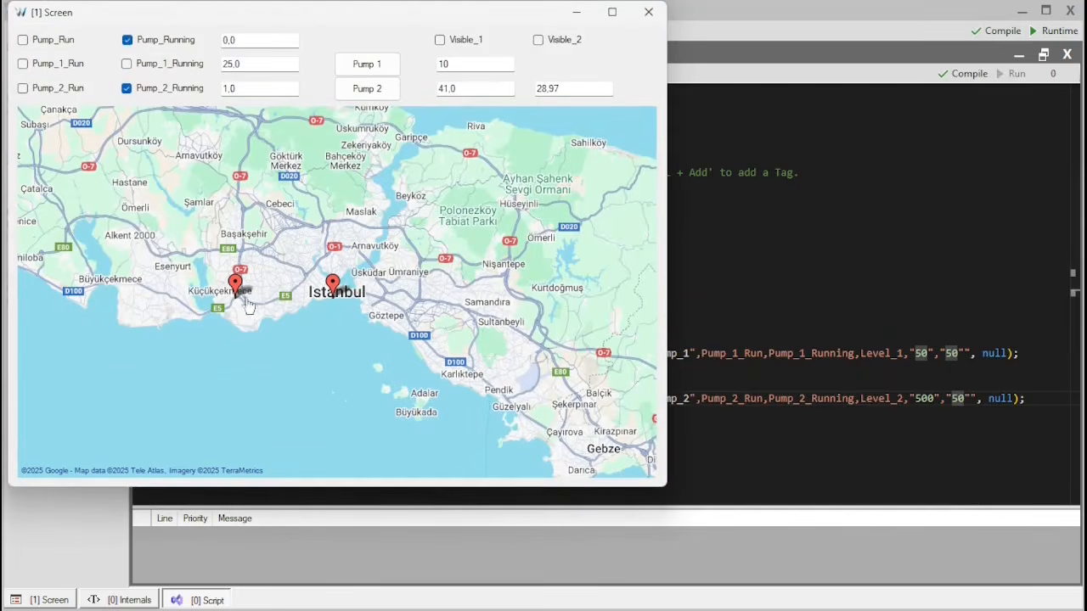
click(332, 286)
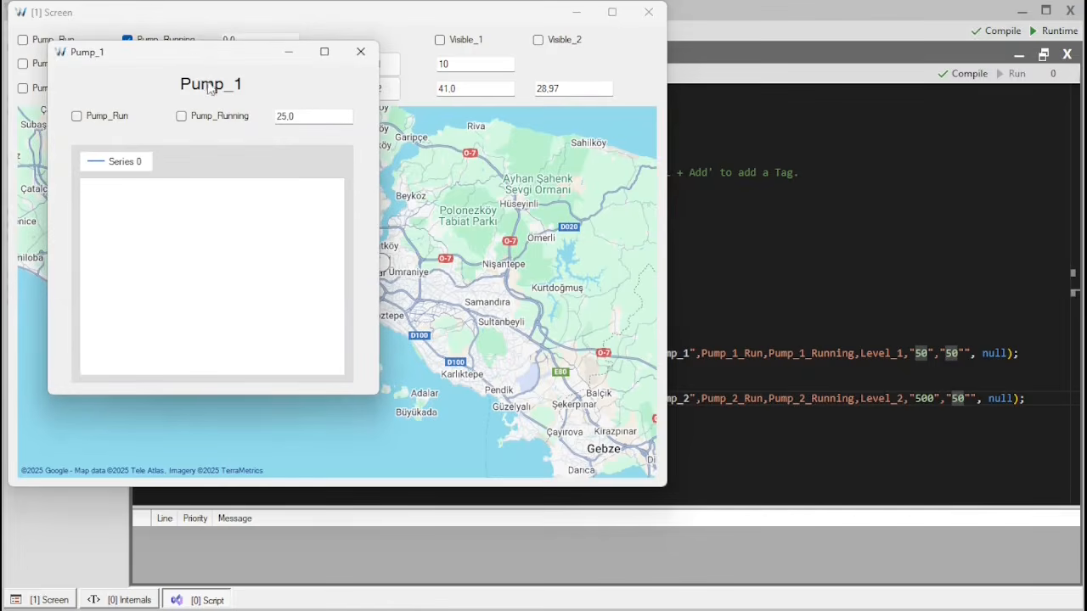
drag(182, 58, 719, 121)
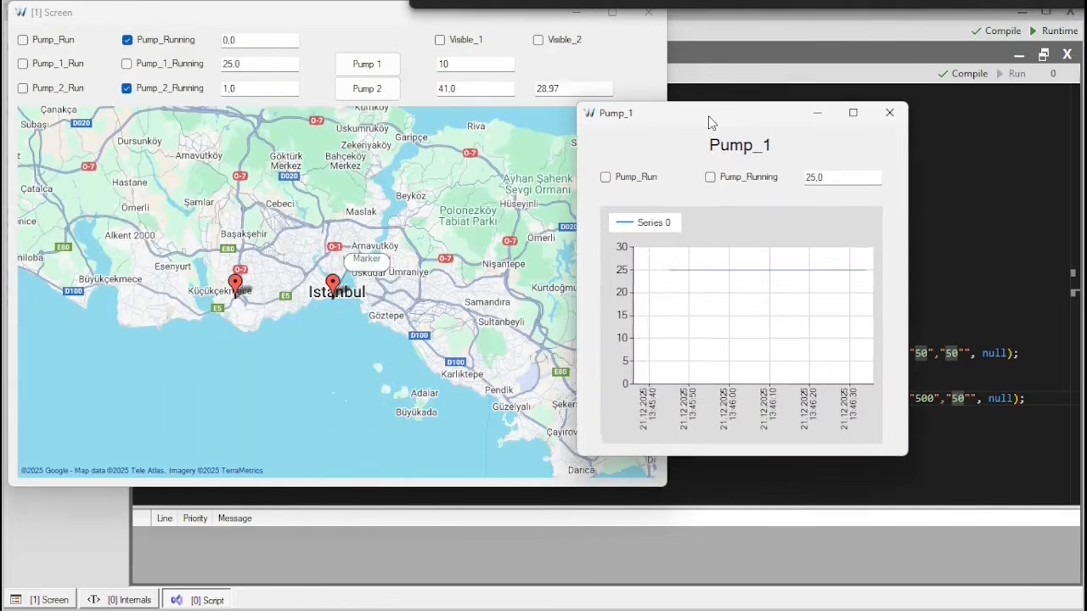
click(720, 177)
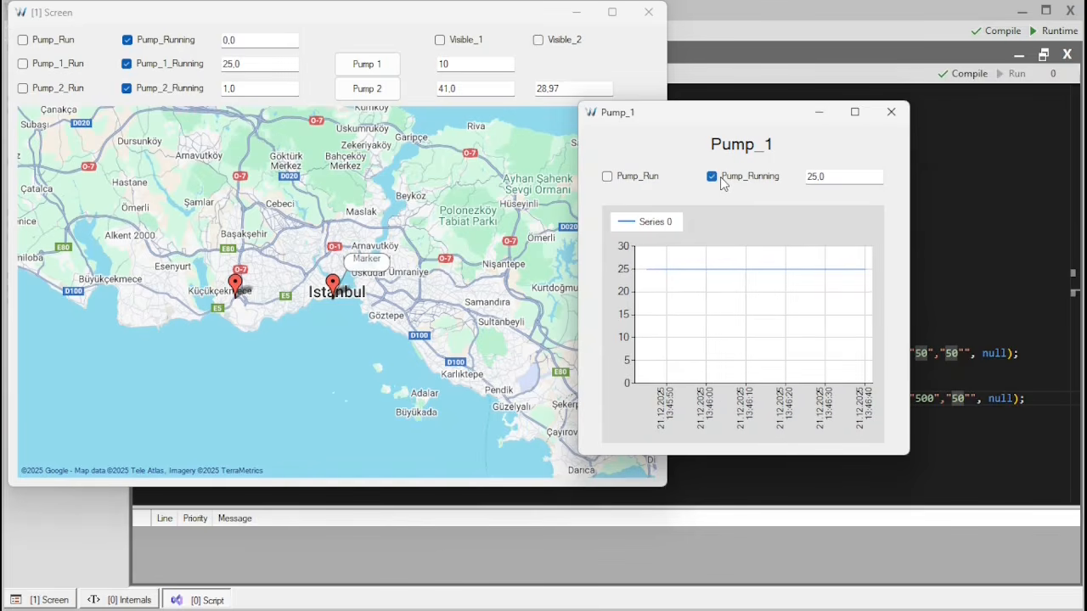
click(722, 182)
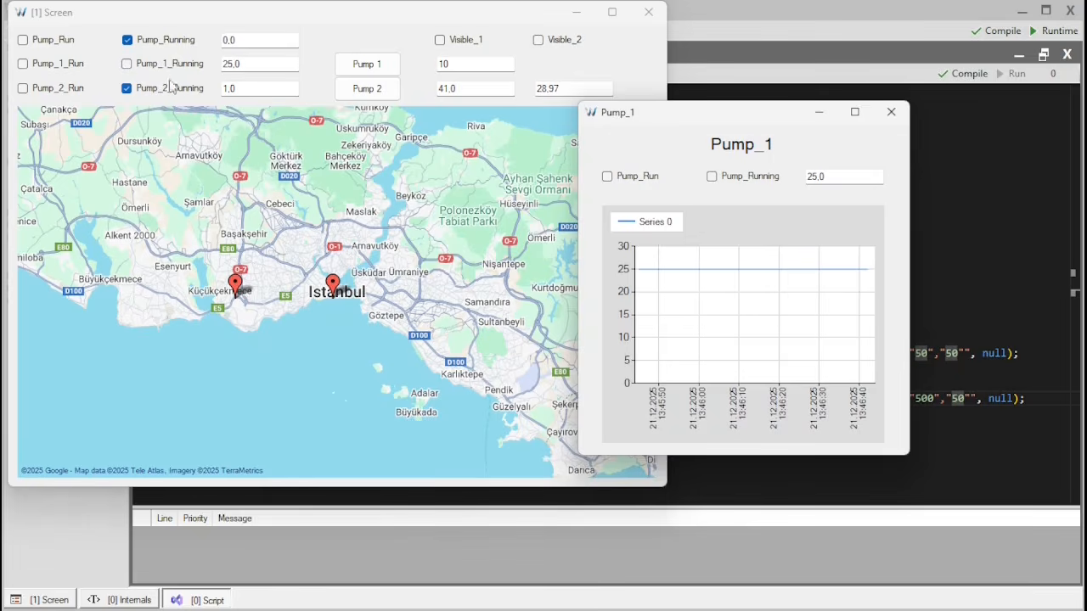
Step: Open the Pump_2 window and enable its Pump_Run, closing both pump windows and the Runtime screen when done
click(366, 88)
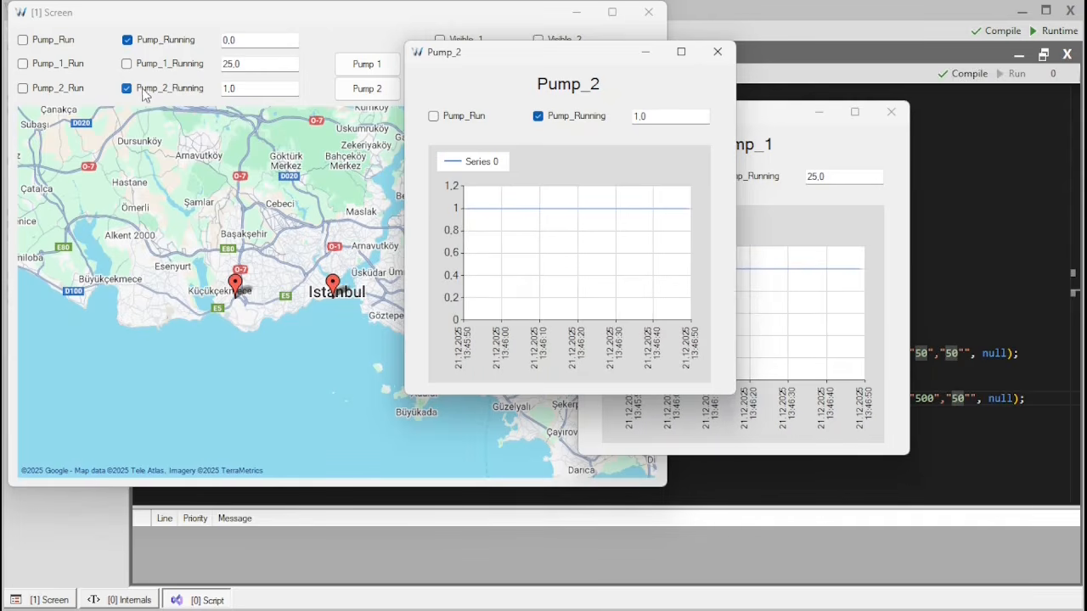
click(433, 116)
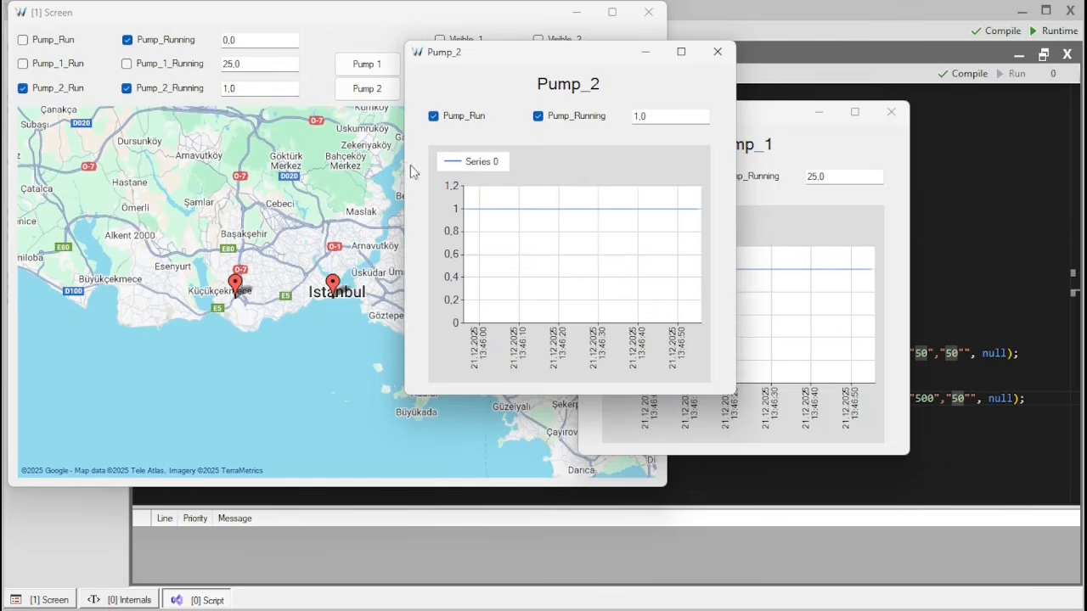
click(717, 52)
click(890, 111)
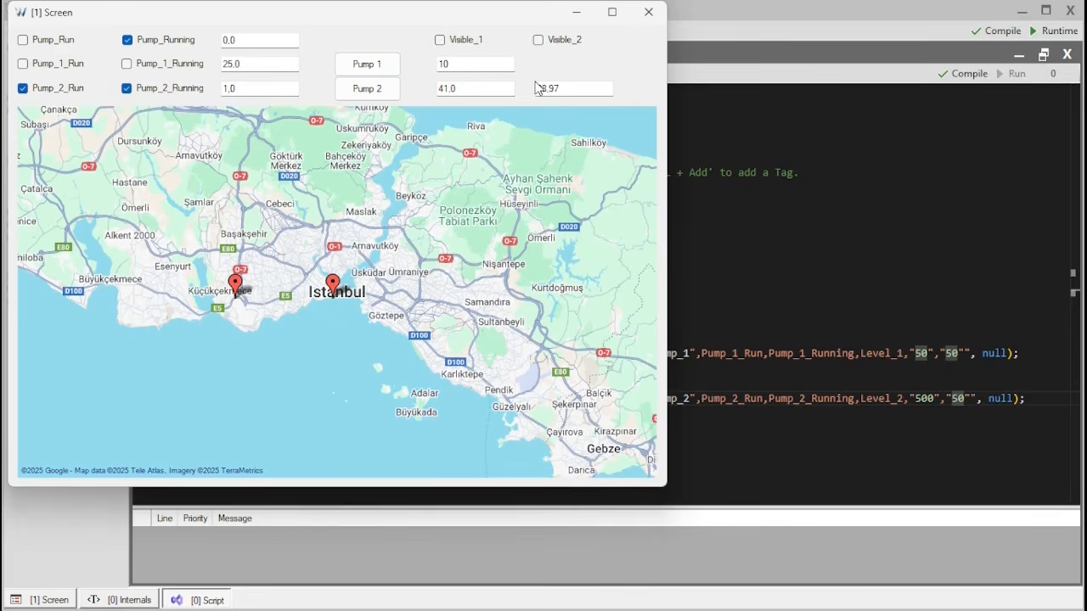
click(649, 14)
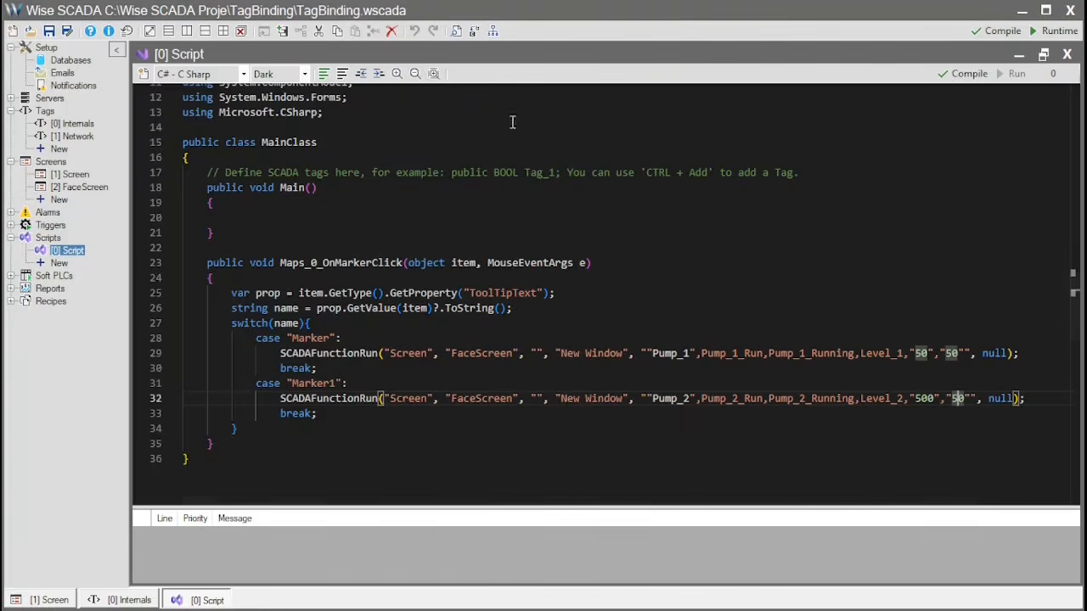
Step: Return to the map screen and examine the coordinates of each point in the map's polygon
click(46, 600)
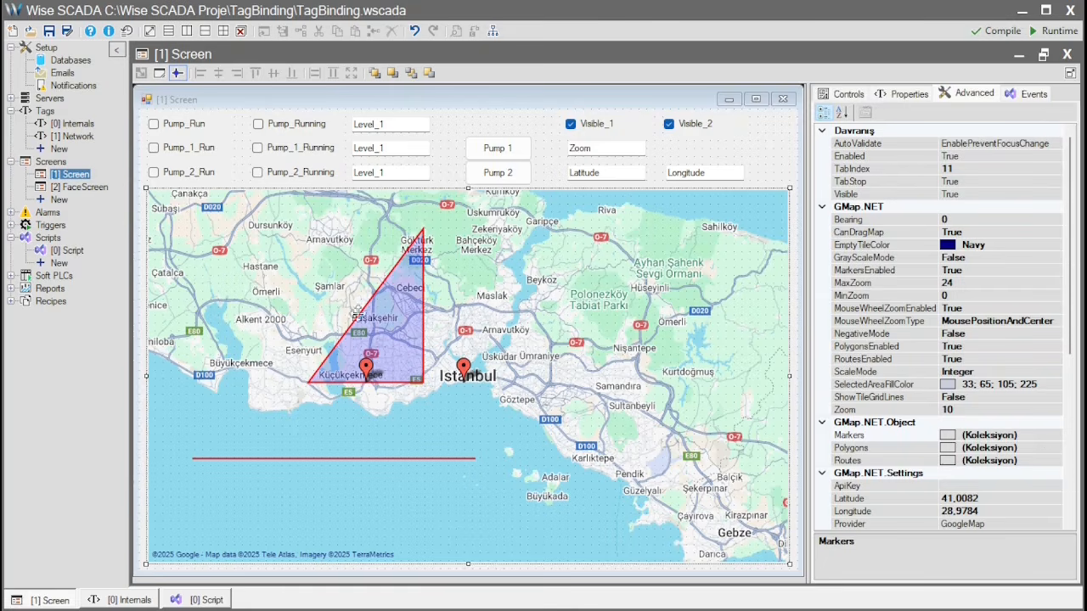
click(1058, 449)
click(1057, 449)
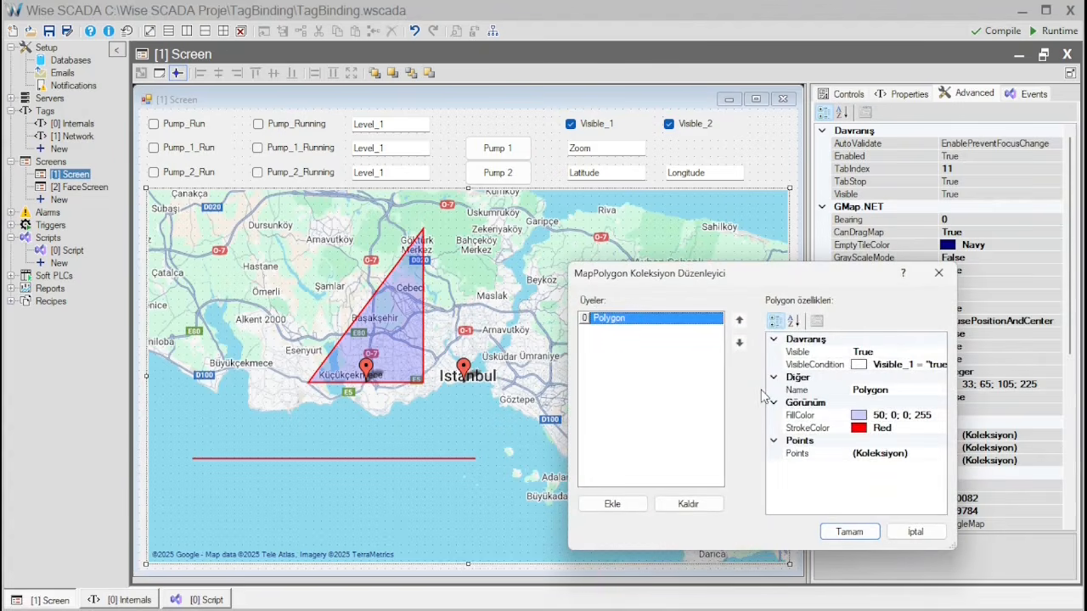
click(930, 454)
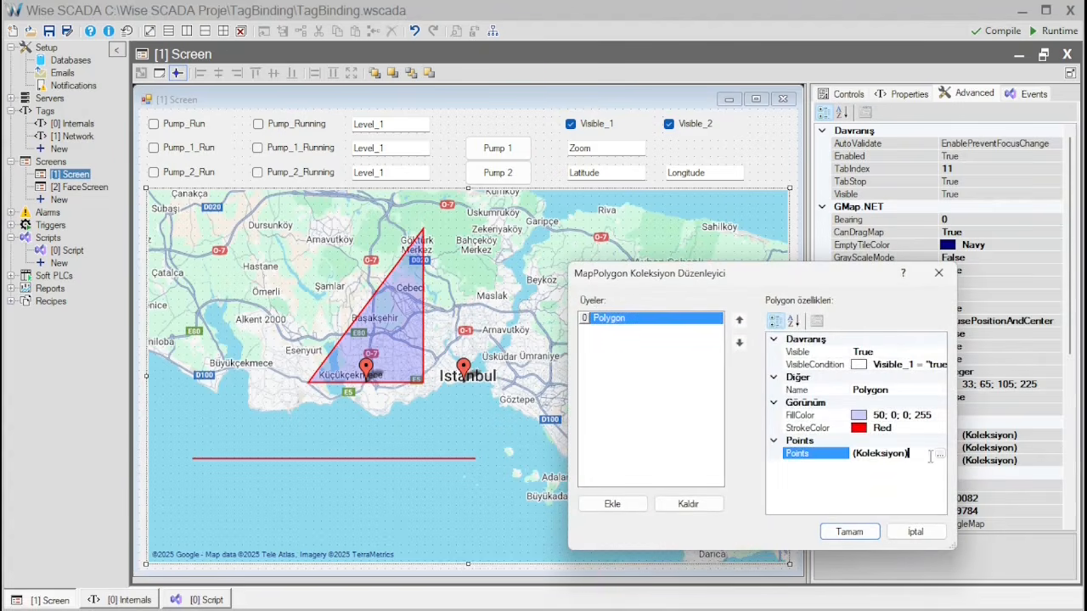
click(939, 453)
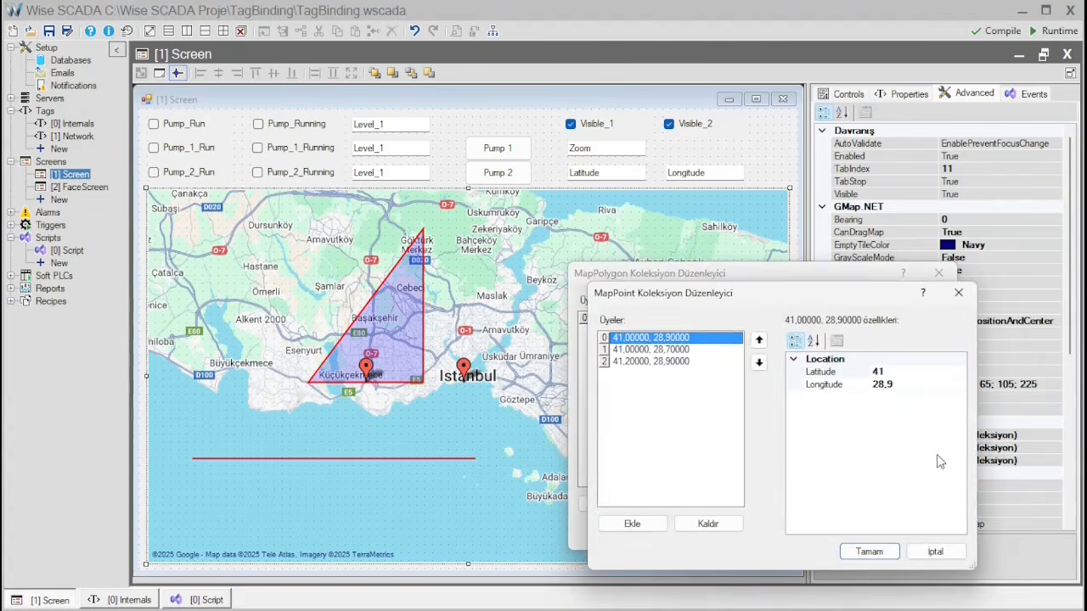
click(645, 350)
click(652, 362)
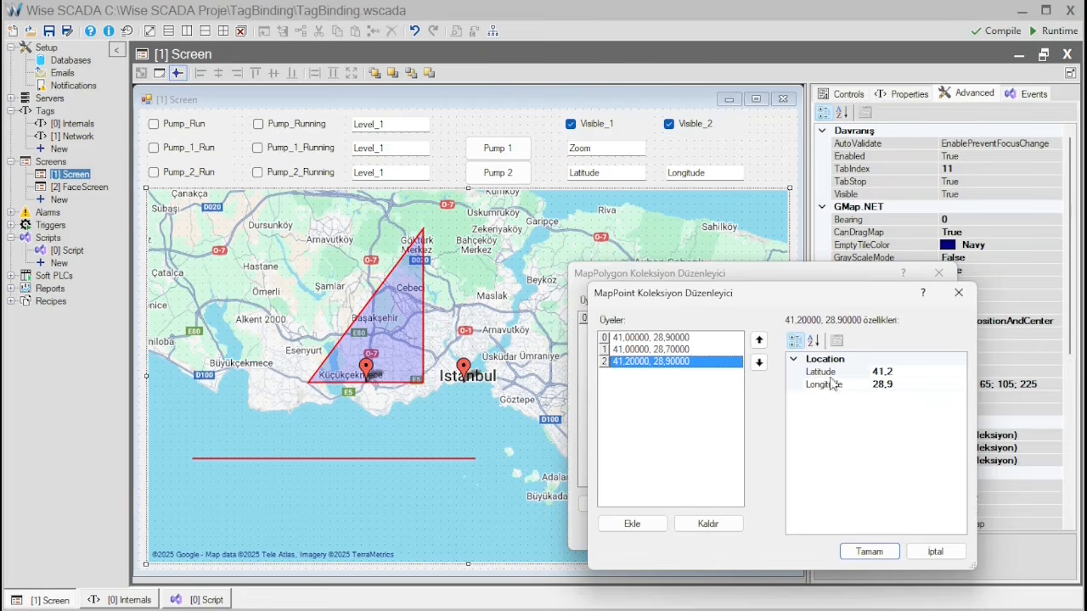
click(873, 550)
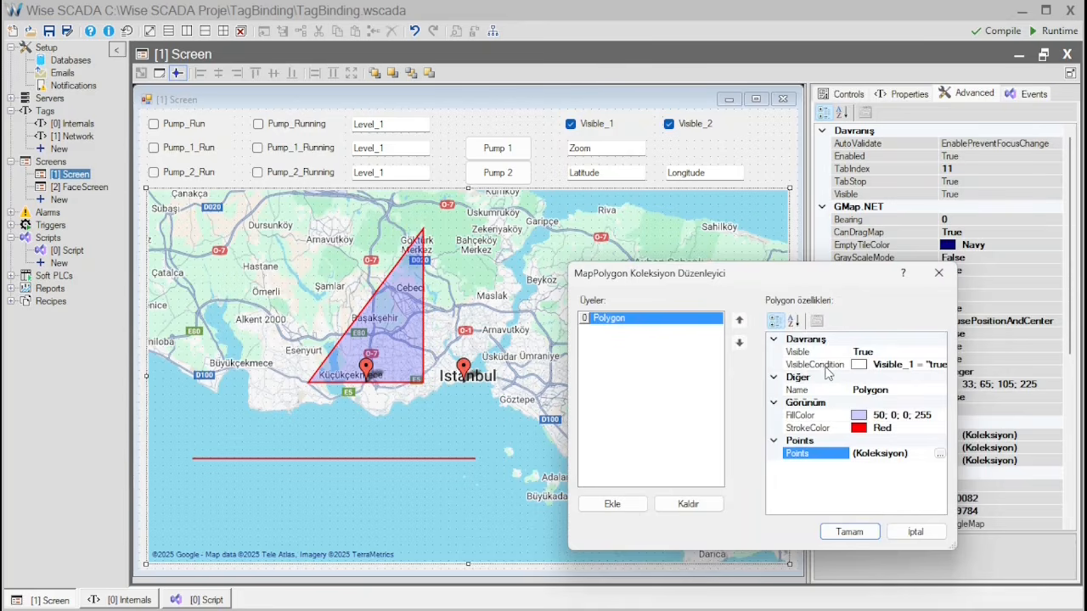
Step: Examine the compare tag and value in the polygon's VisibleCondition, and close the polygon collection without changing anything
click(884, 366)
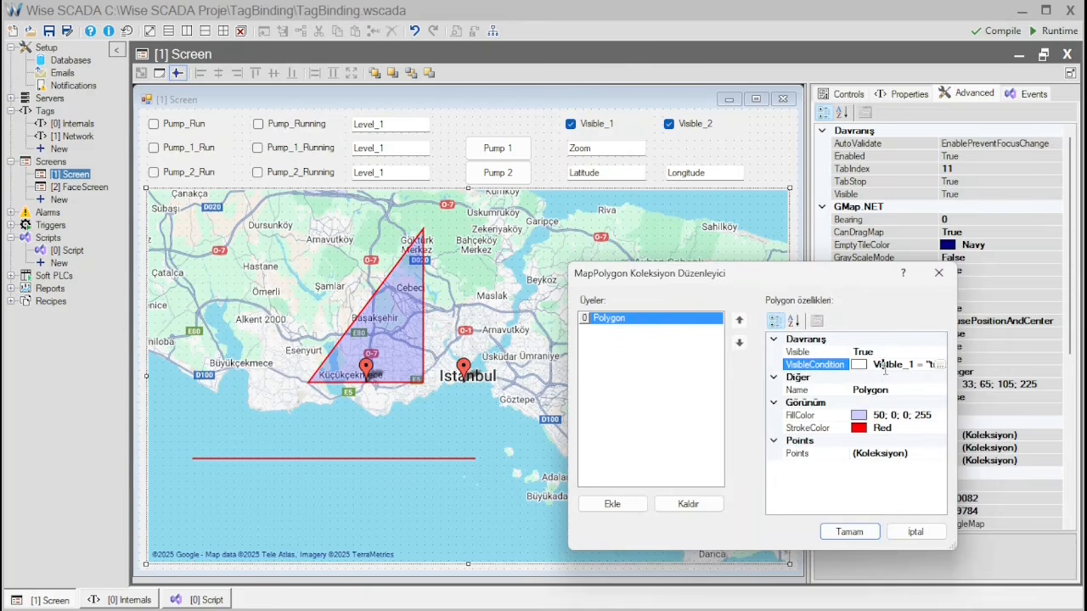
click(939, 364)
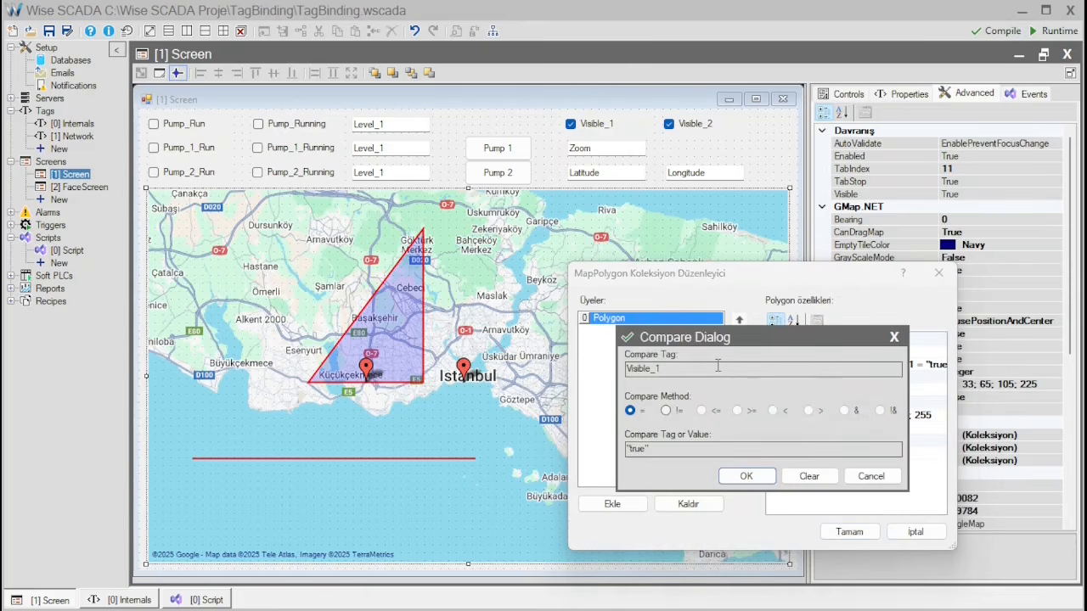
double_click(660, 367)
drag(670, 451, 620, 451)
click(876, 480)
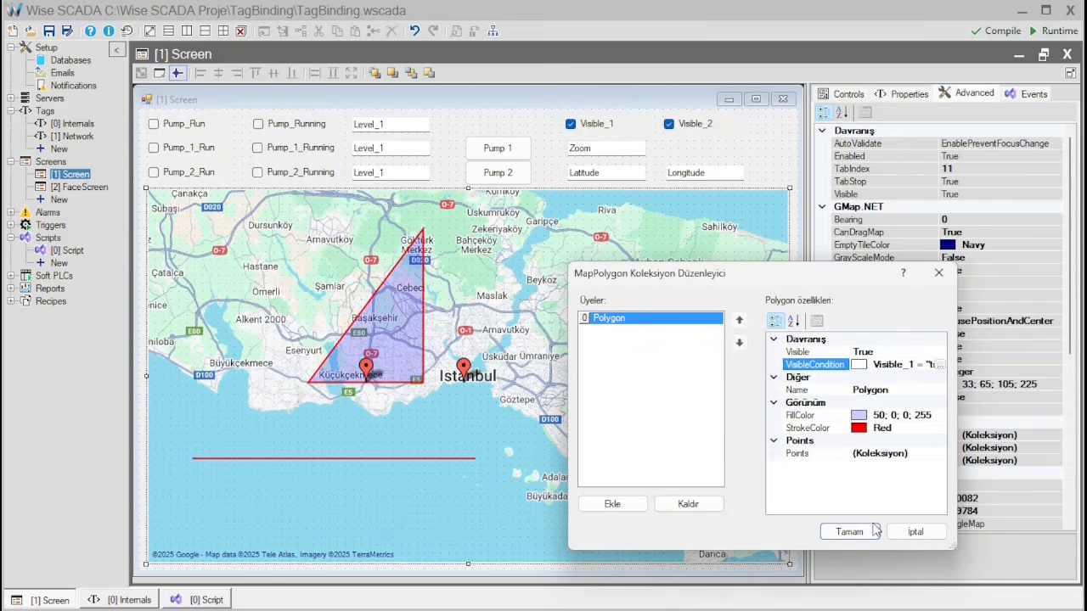
click(849, 531)
Step: Open the map's Routes collection and check the compare tag and value in the route's VisibleCondition
click(1053, 461)
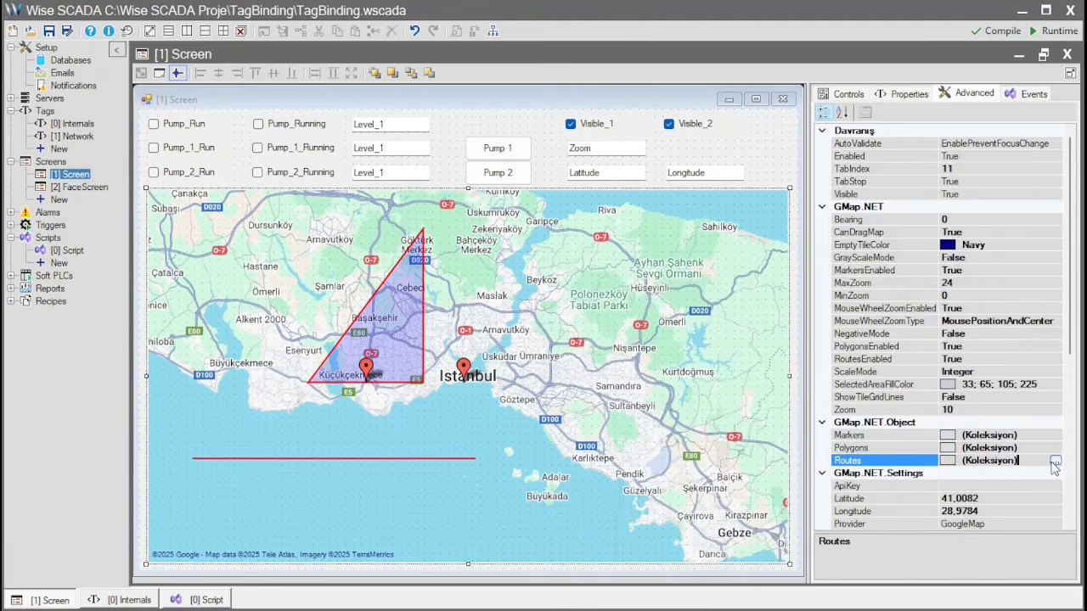
click(1055, 461)
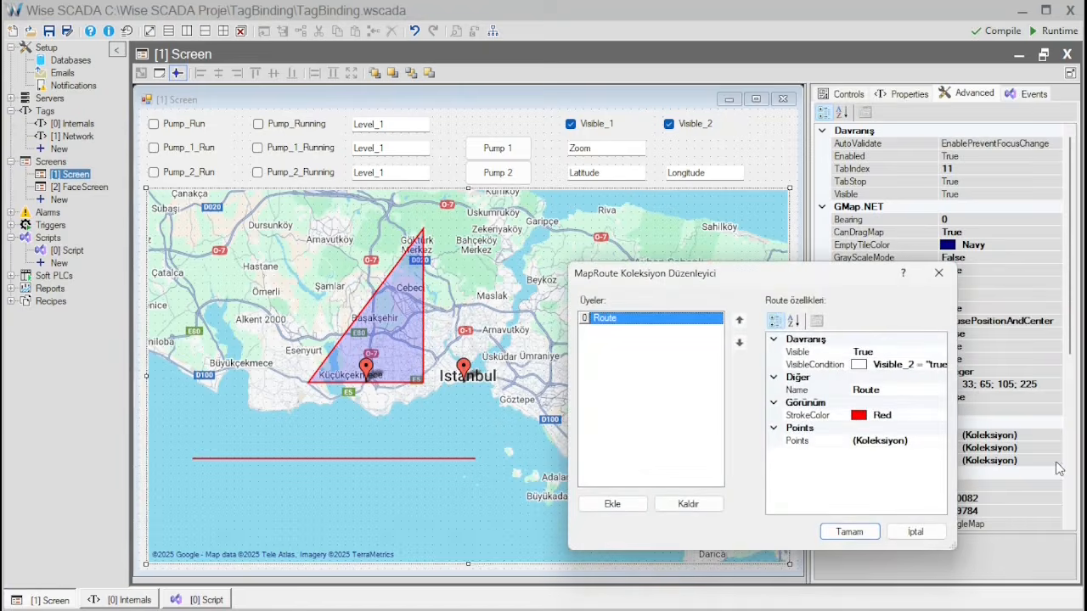
click(926, 368)
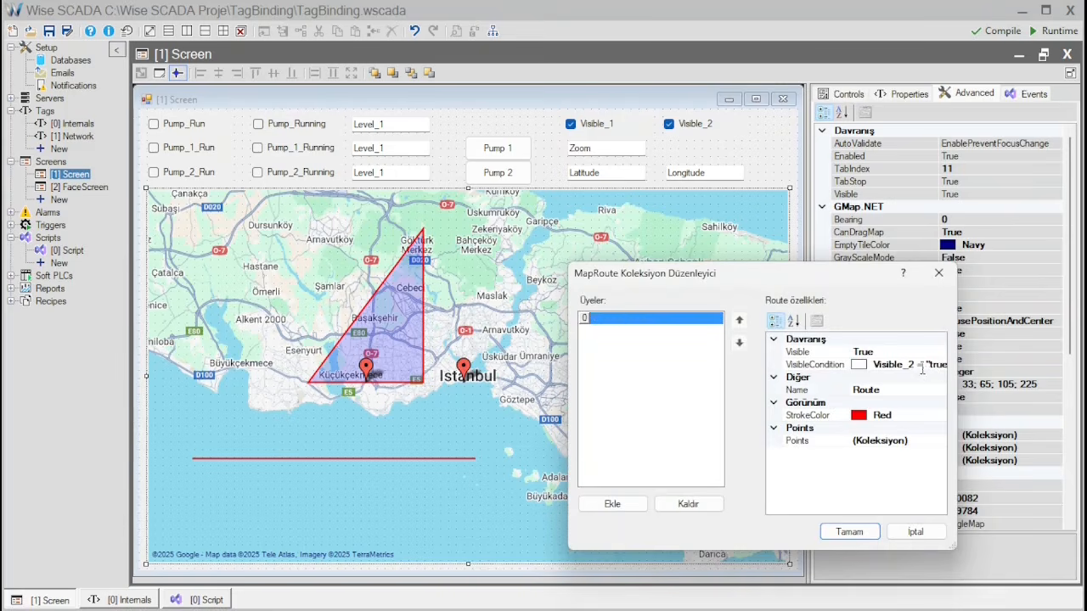
click(939, 366)
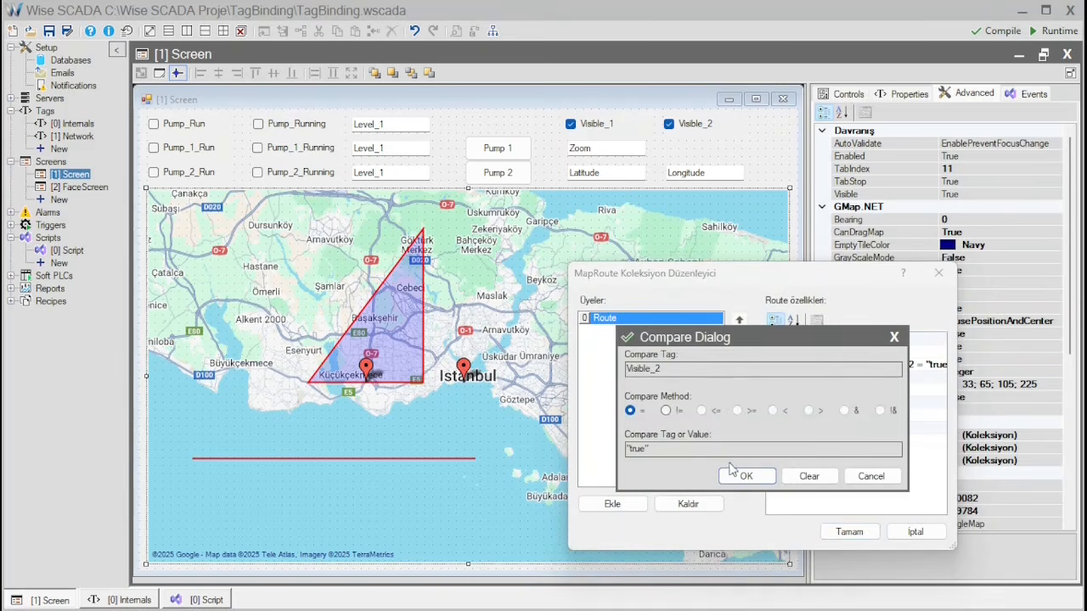
click(870, 479)
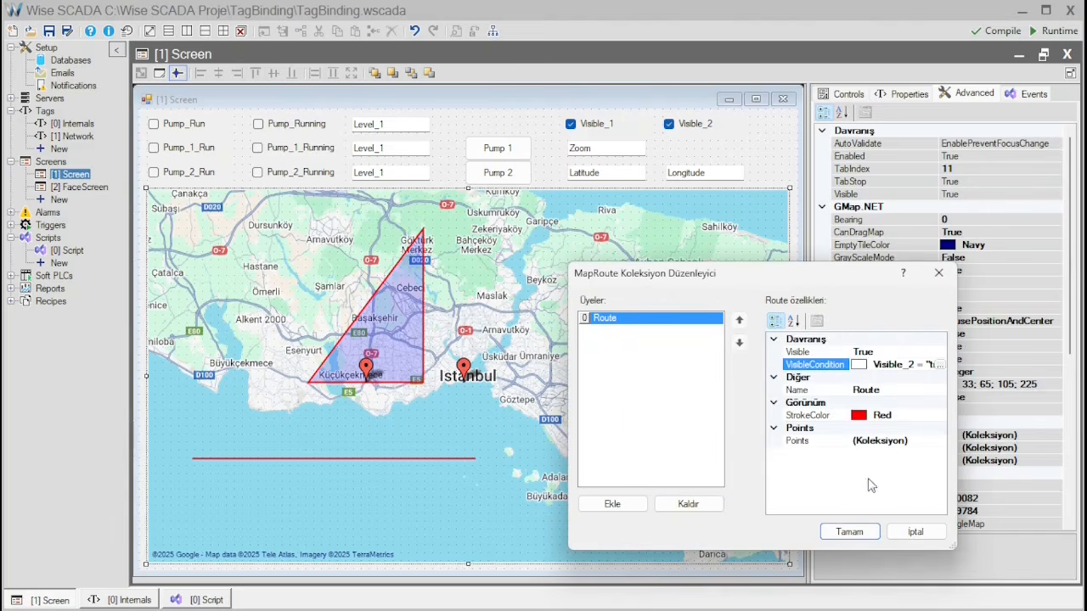
Step: View the route's point coordinates and close the route collection without changing anything
click(935, 444)
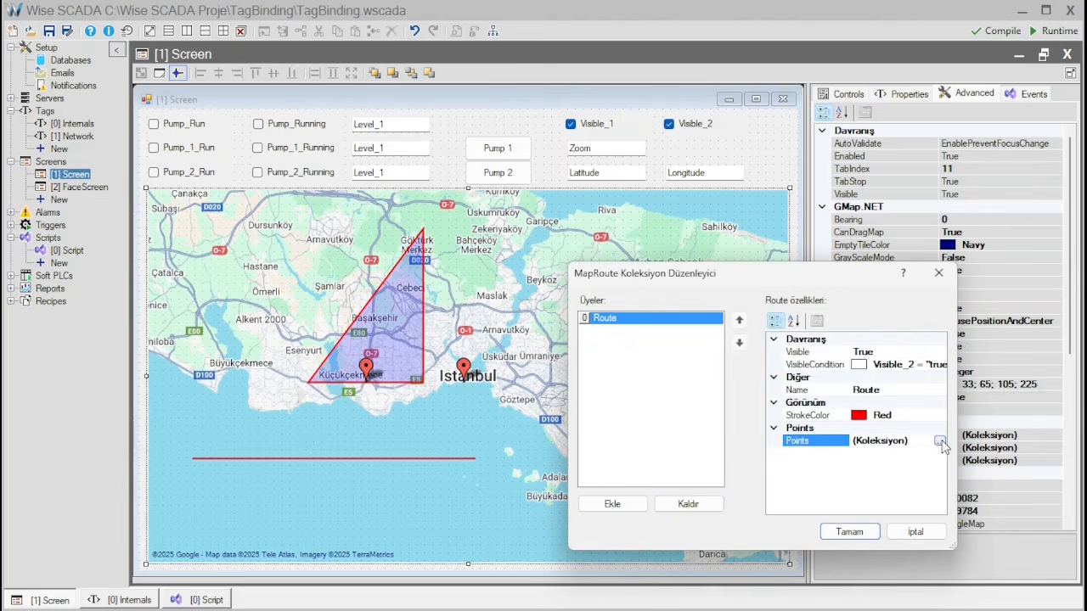
click(938, 442)
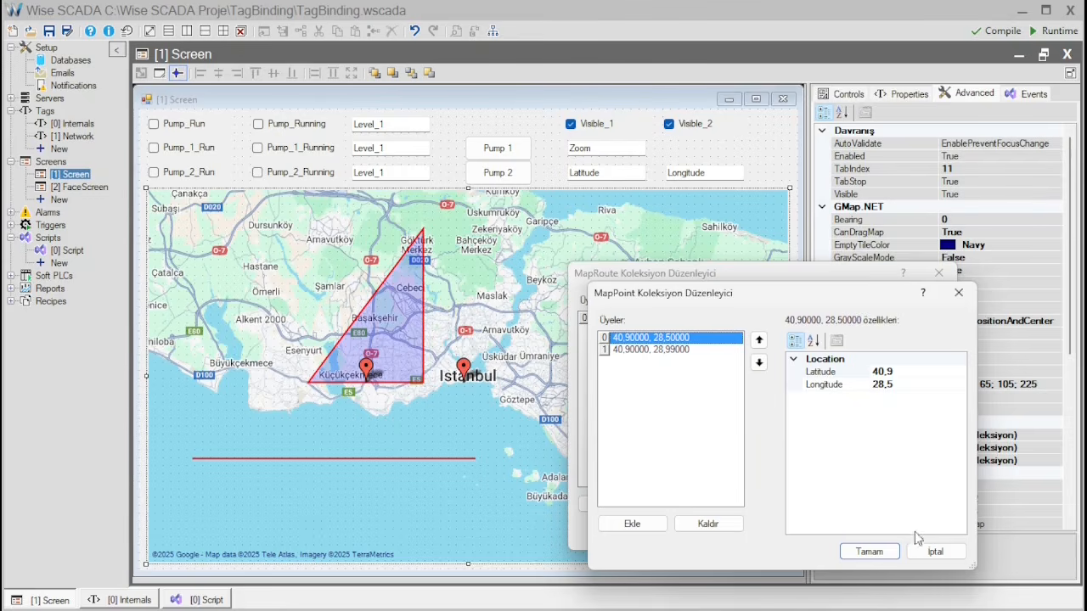
click(887, 553)
click(847, 533)
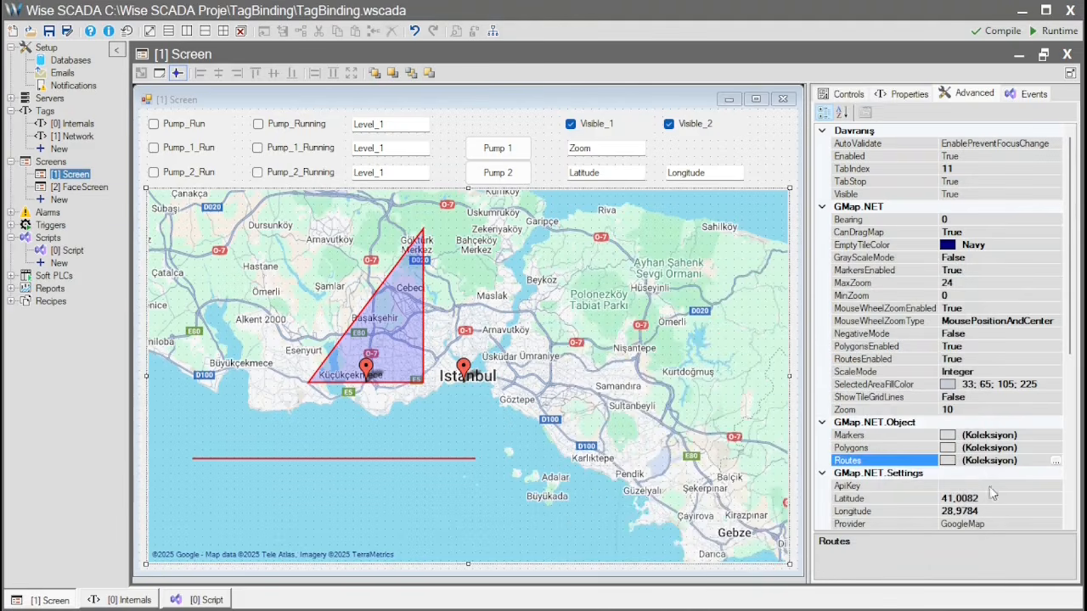
Step: Open the map's Markers collection and check the compare settings in the first marker's VisibleCondition, leaving them unchanged
click(1040, 434)
click(1056, 434)
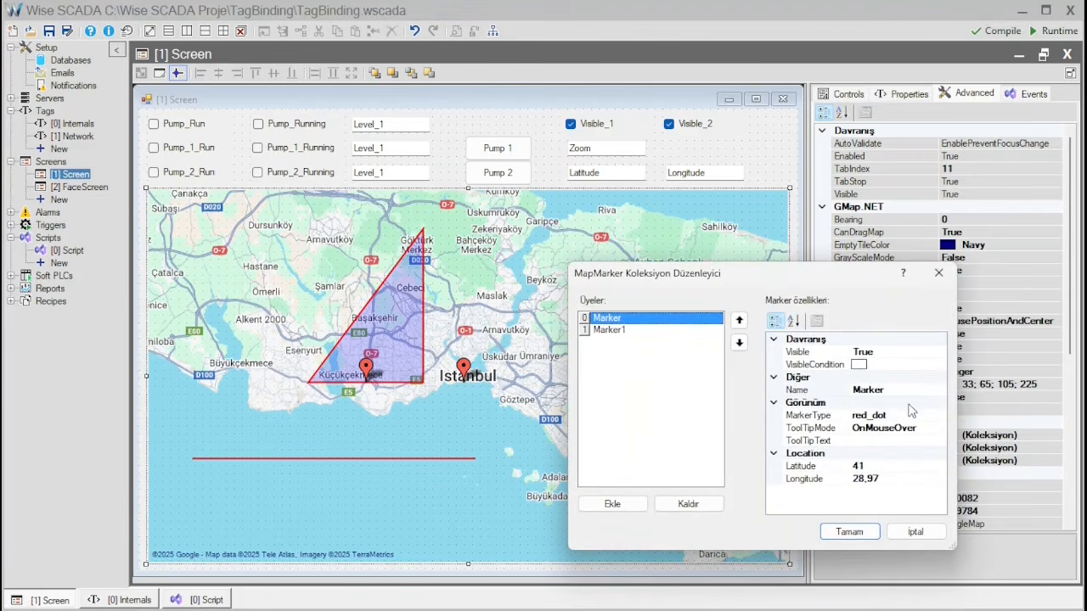
click(925, 365)
click(940, 365)
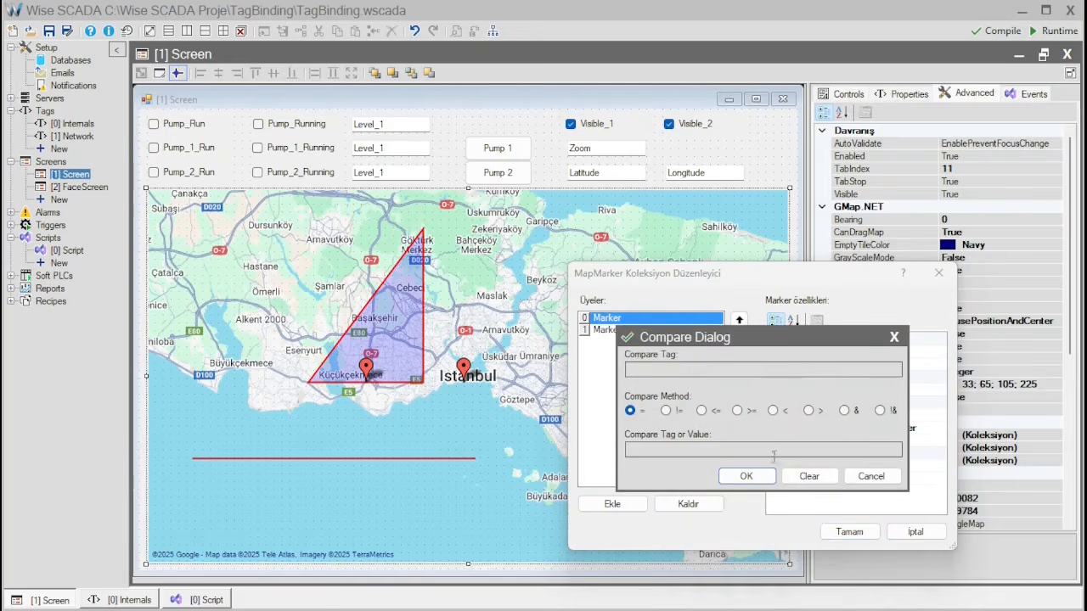
click(872, 477)
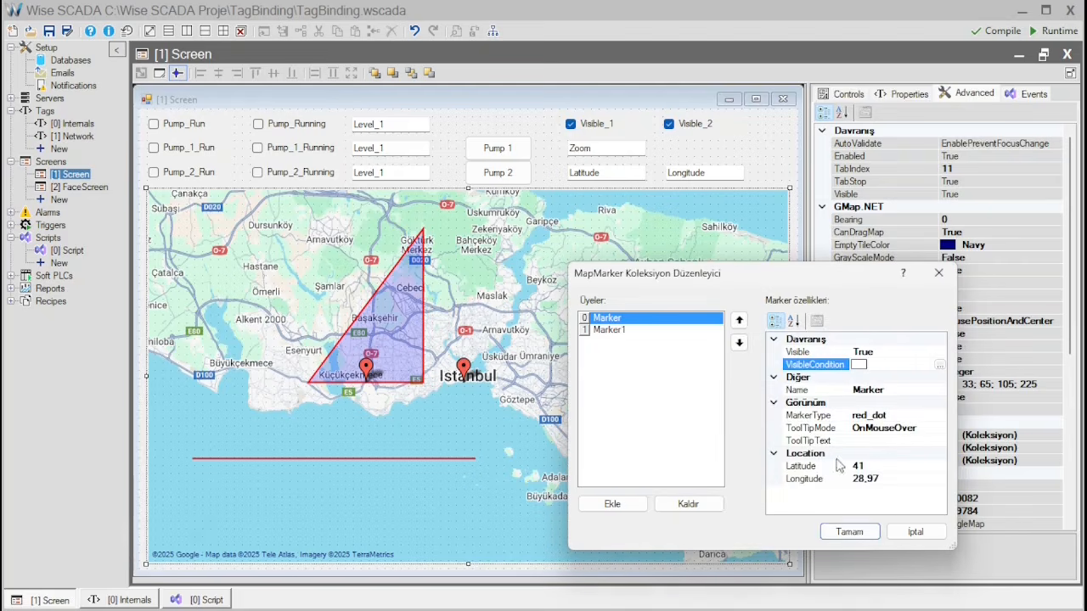
Step: Try the orange_dot type on the first marker, settle on green_big_go as its MarkerType, and accept the marker collection
click(922, 421)
click(938, 416)
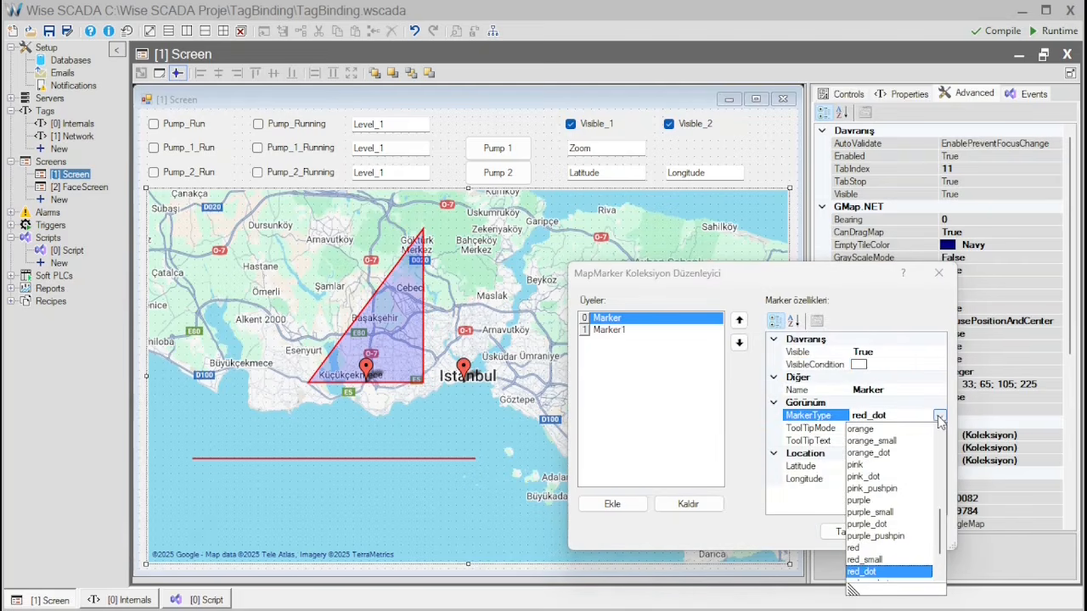
click(883, 453)
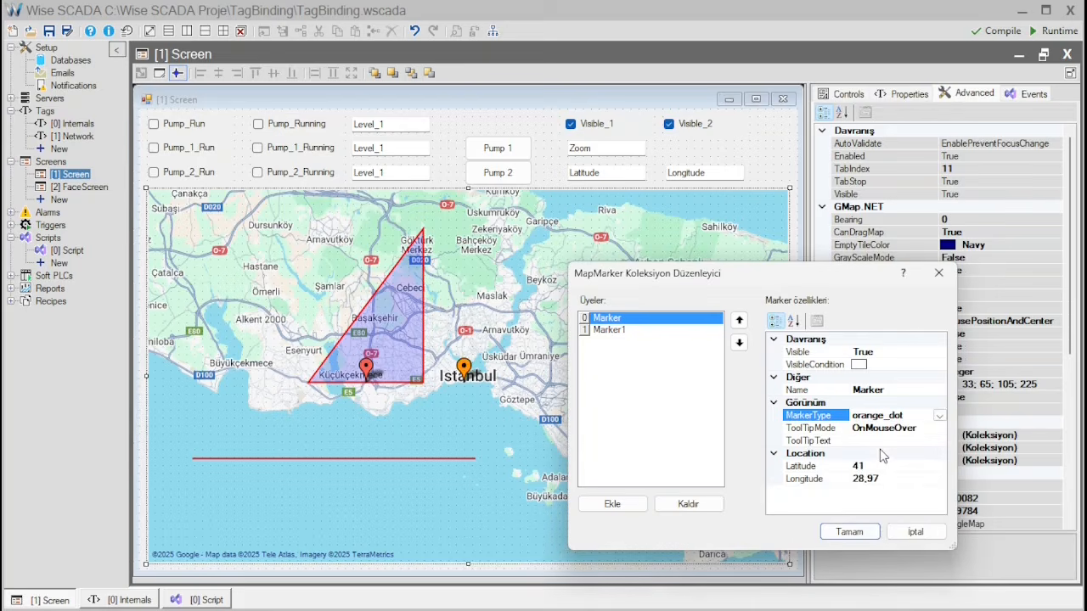
click(939, 416)
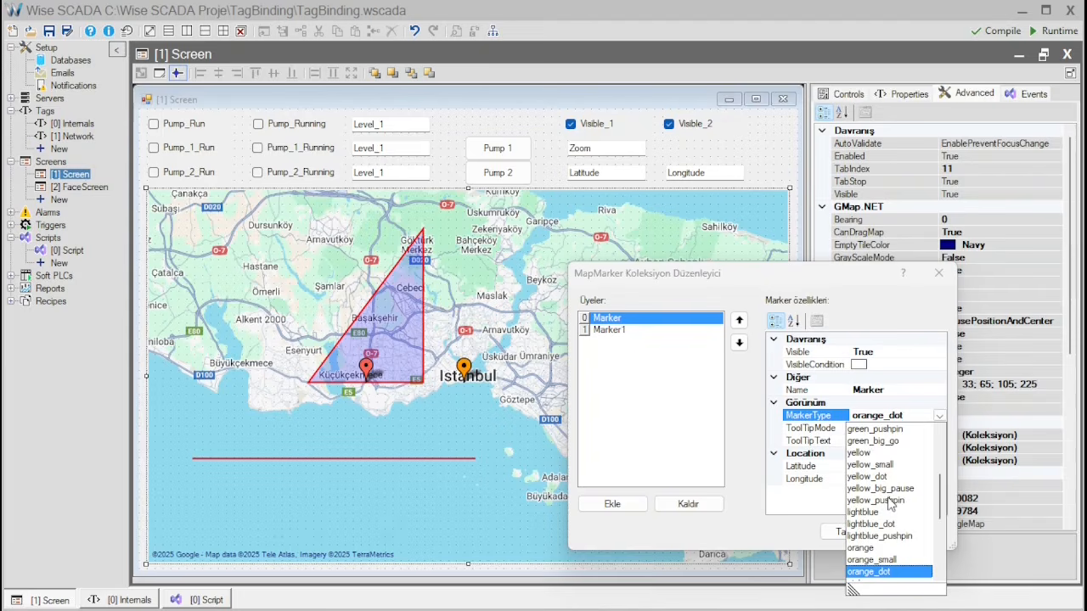
click(873, 442)
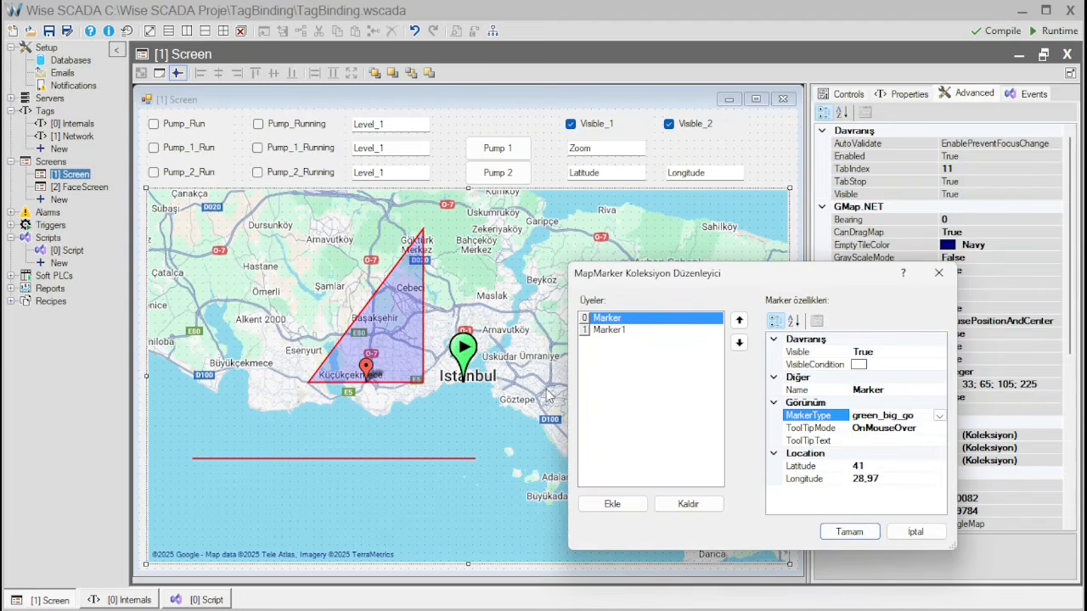
click(849, 533)
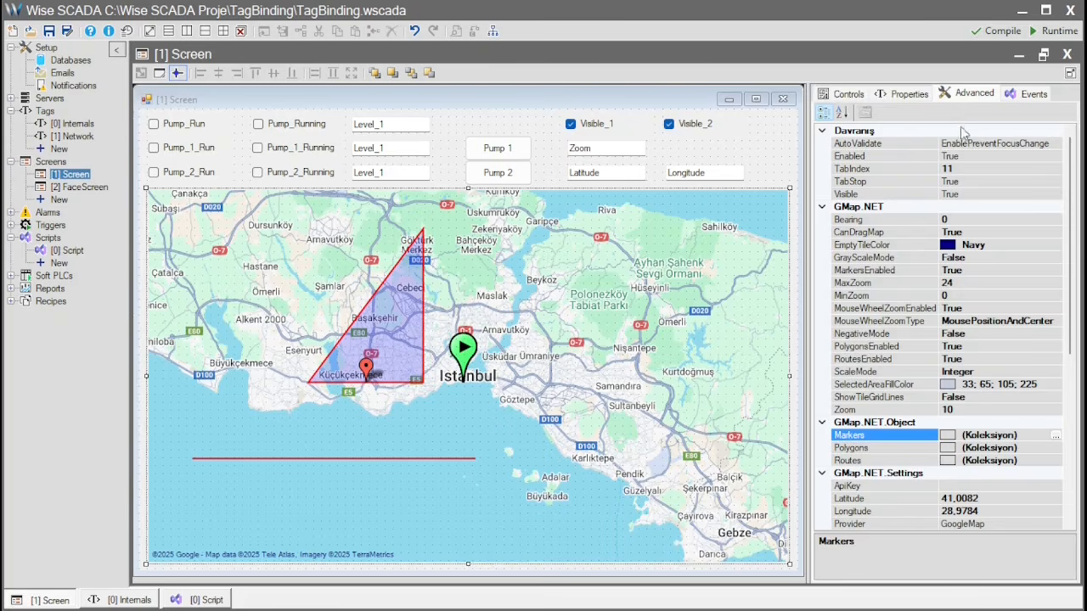
Step: Save the project and start the Runtime, and switch Visible_1 on and off to test the polygon's visibility condition
click(1051, 31)
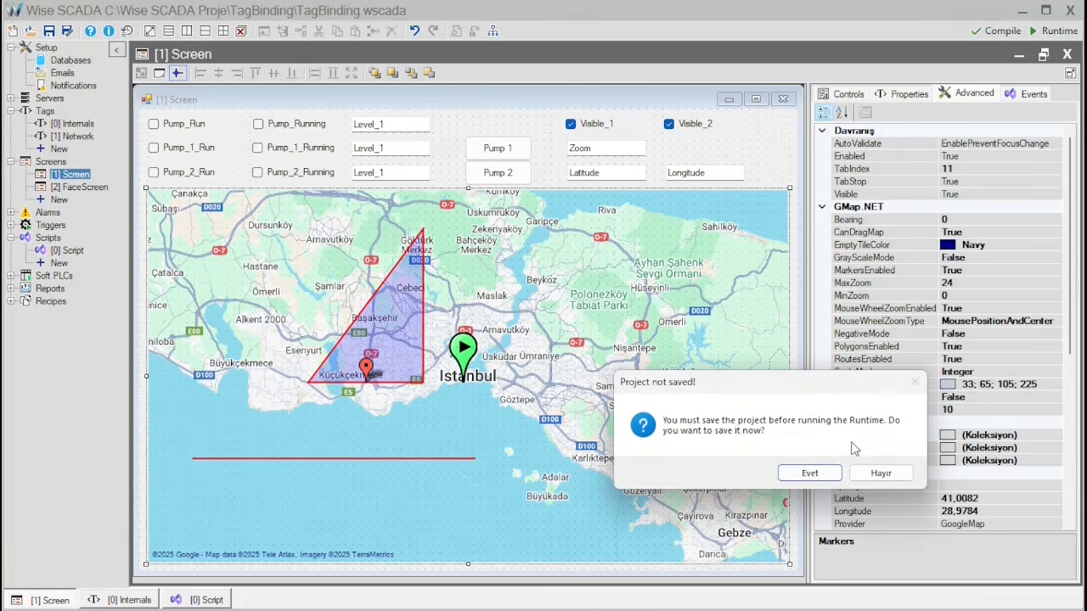
click(808, 473)
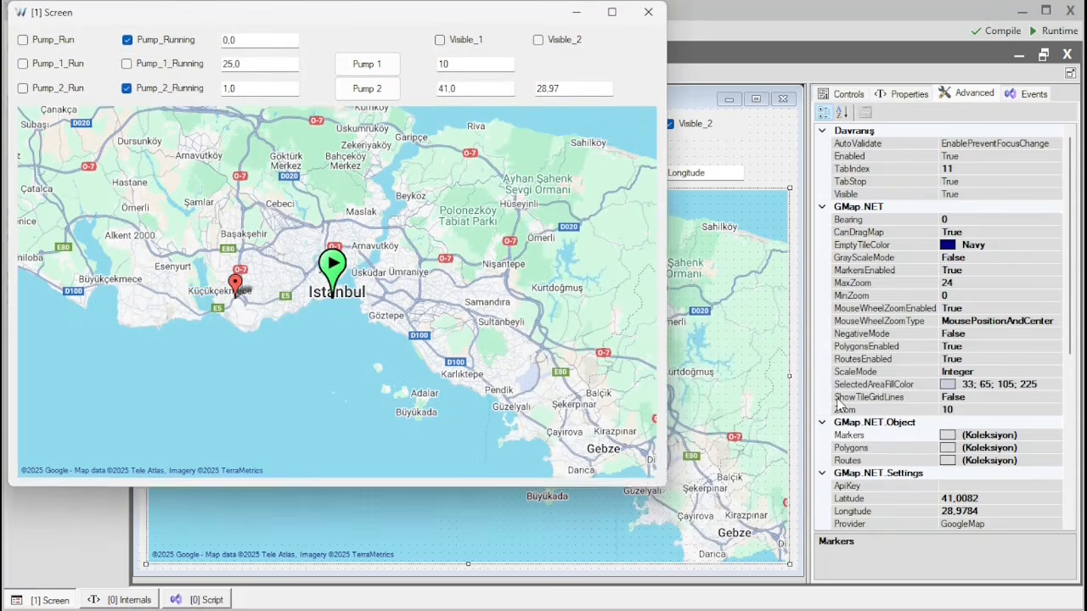
click(464, 44)
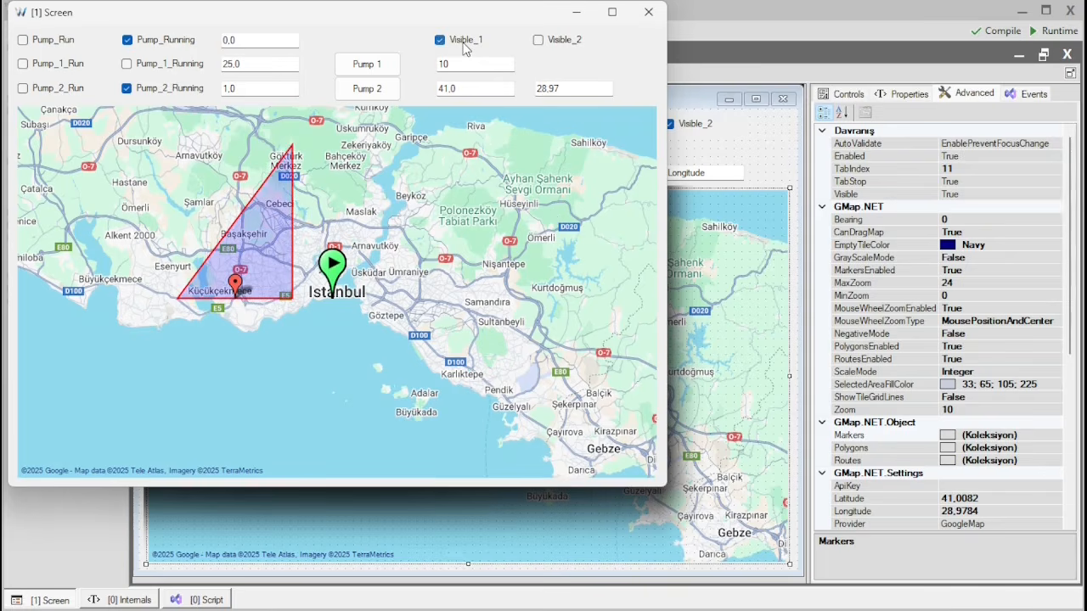
click(465, 47)
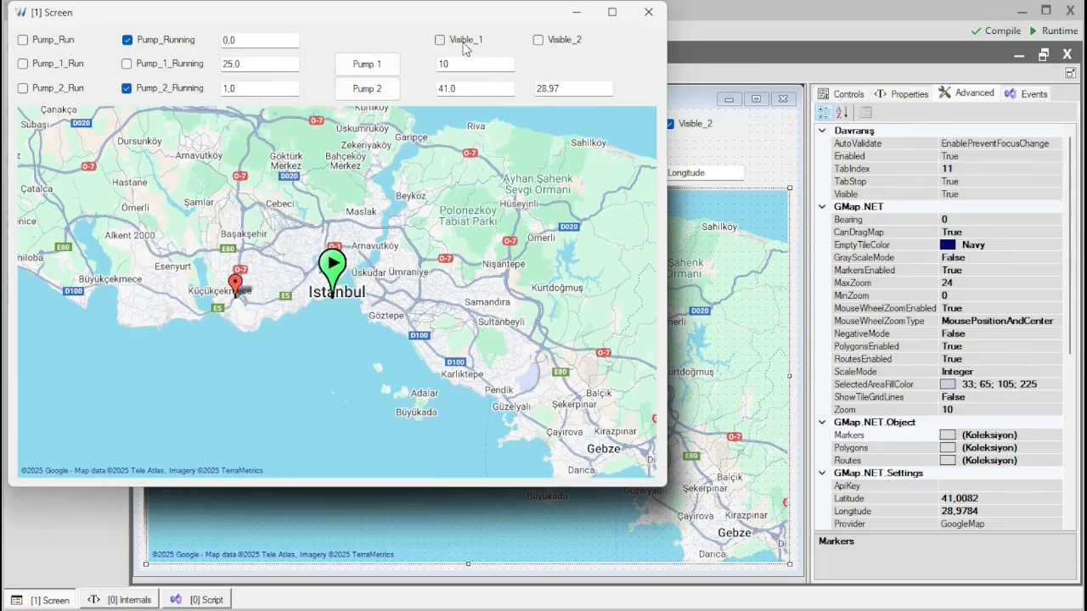
Step: Toggle Visible_1 and Visible_2 on the running screen to test the polygon and route, leaving both switched on
click(465, 46)
click(548, 46)
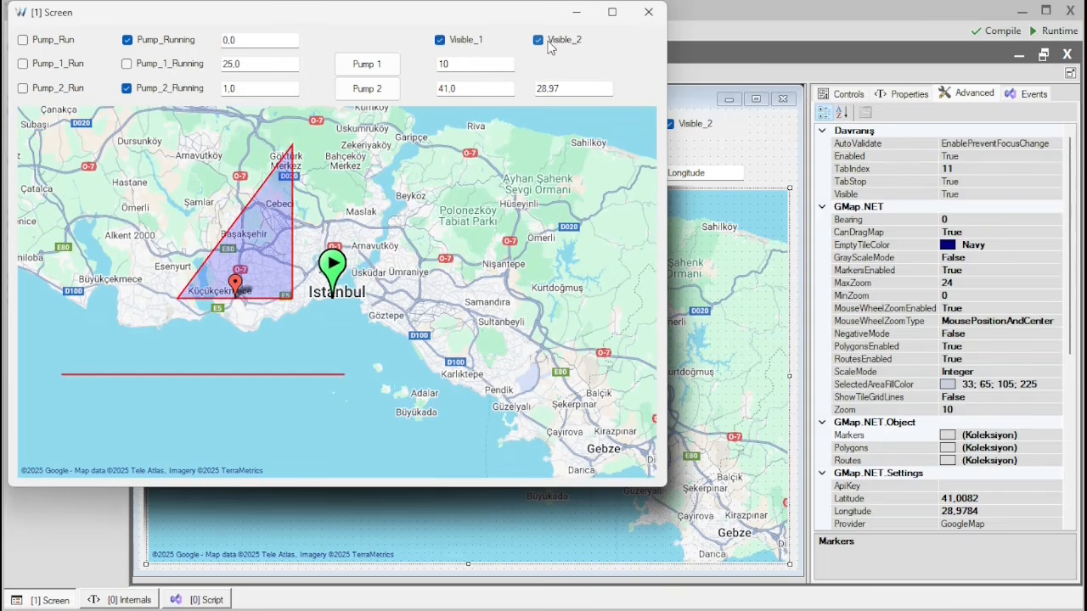
click(548, 45)
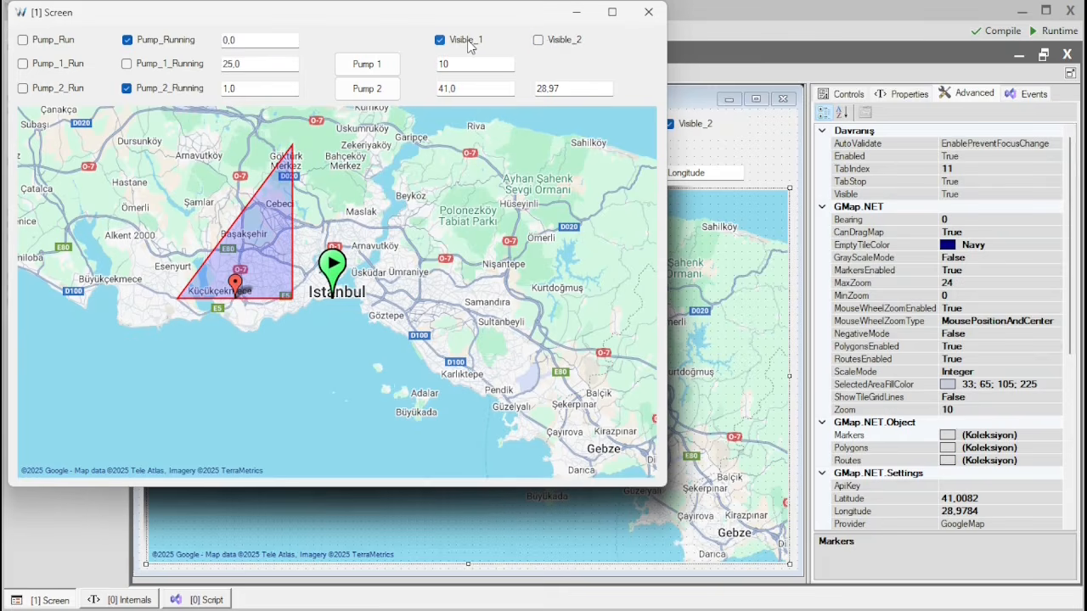
click(467, 46)
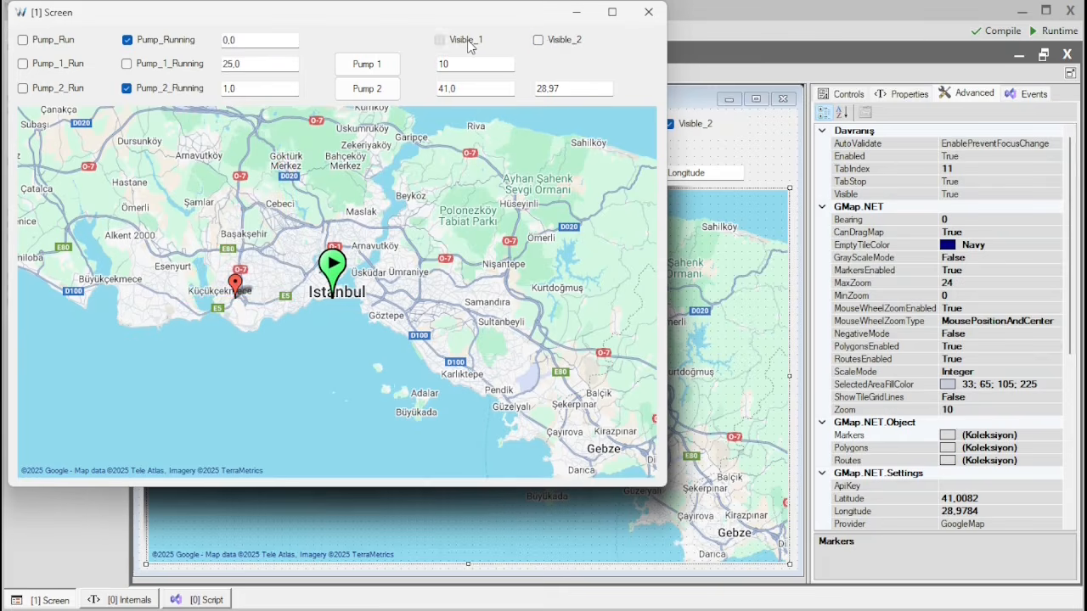
click(468, 46)
click(540, 44)
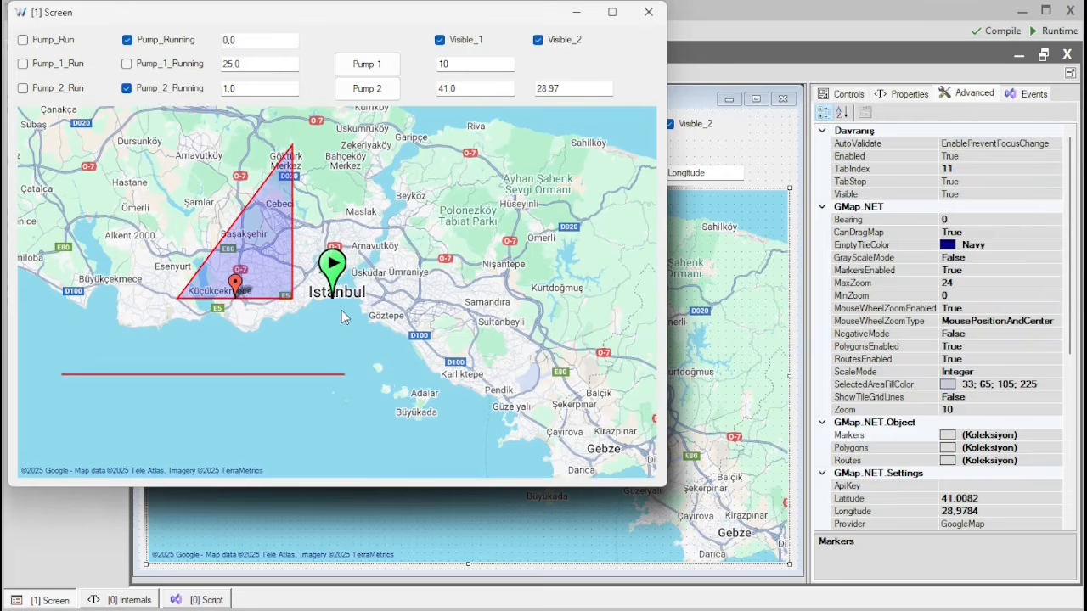
Step: Test the Zoom tag by zooming the running map in and out, and enter 10 as the zoom value
scroll(360, 310, down, 1)
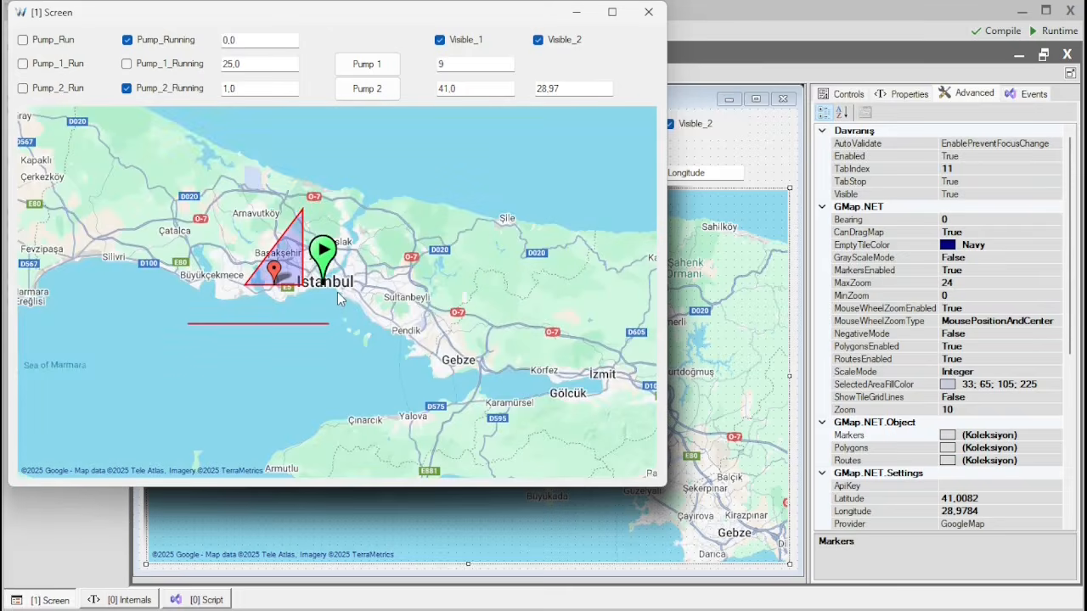
scroll(337, 297, up, 1)
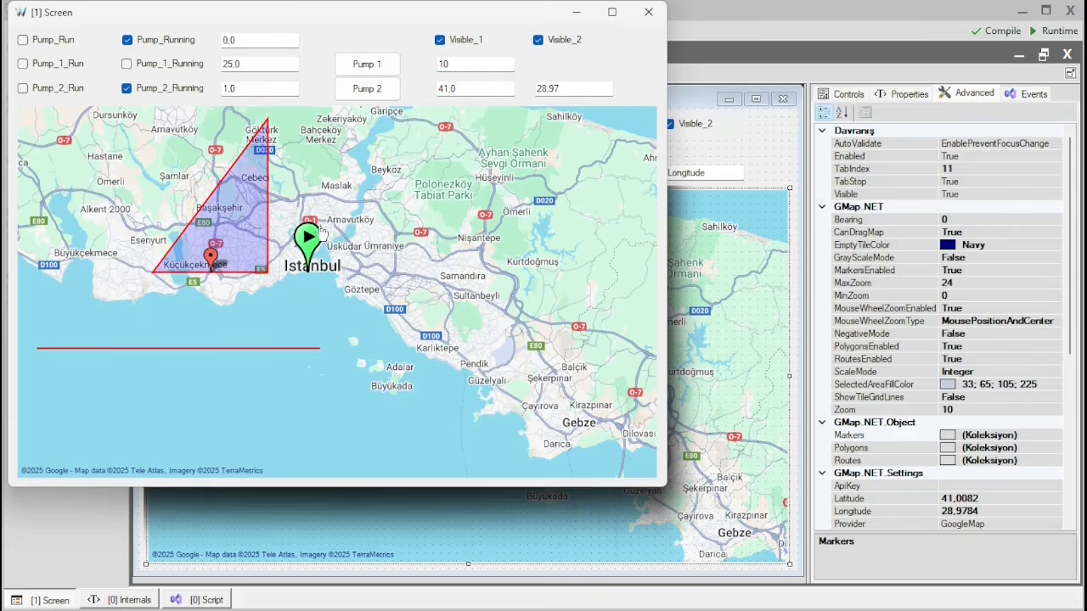
scroll(317, 260, down, 1)
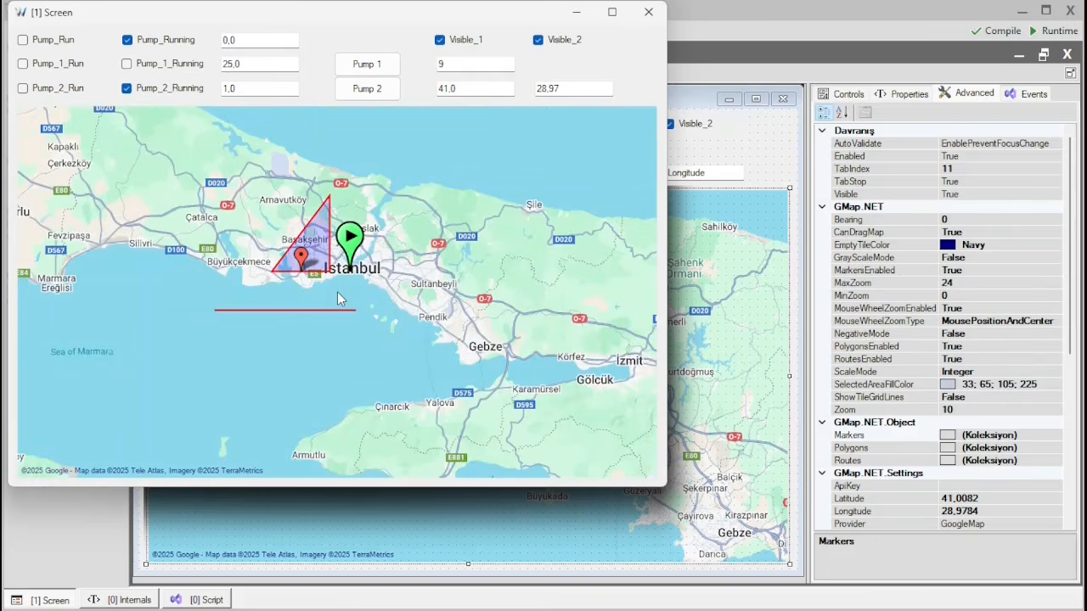
scroll(337, 292, down, 1)
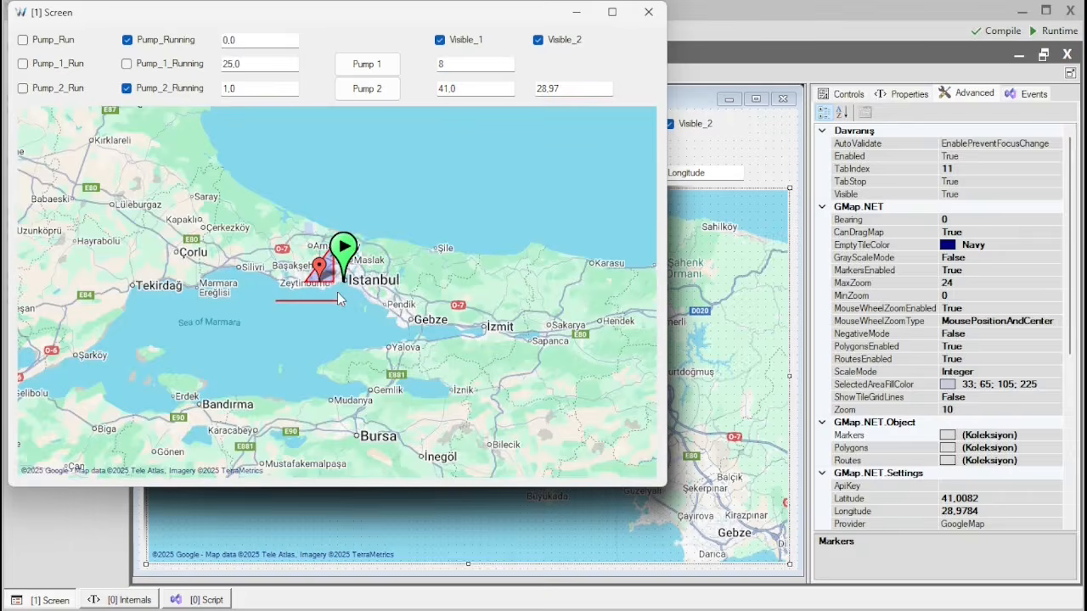
double_click(462, 62)
key(Return)
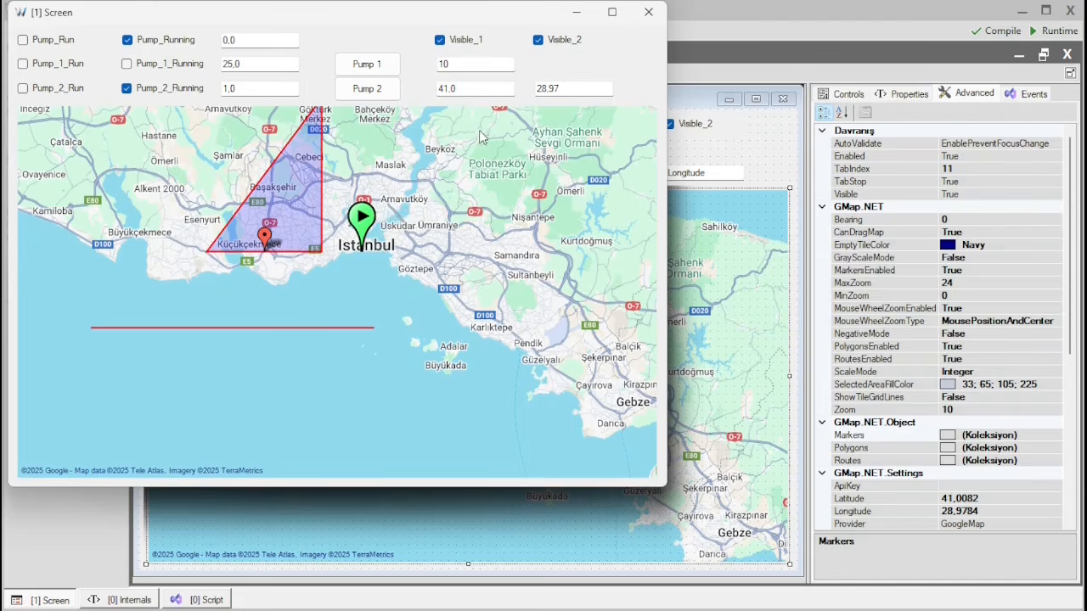
Step: Set the green marker's latitude to 41,2 on the running screen and zoom the map out to level 9
click(471, 87)
click(471, 87)
double_click(467, 90)
click(476, 88)
key(Return)
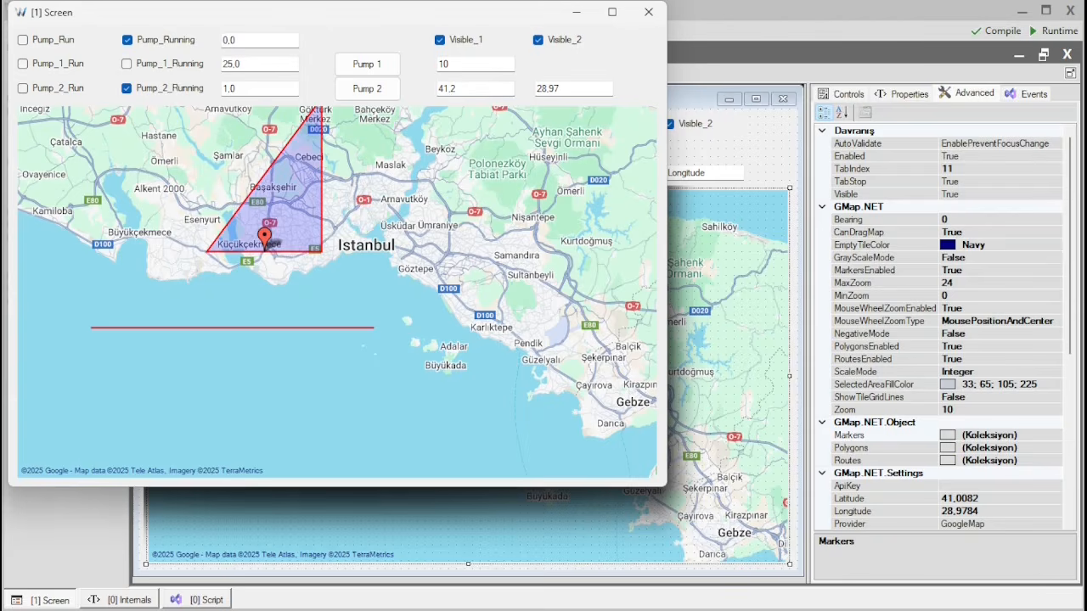
scroll(424, 229, down, 1)
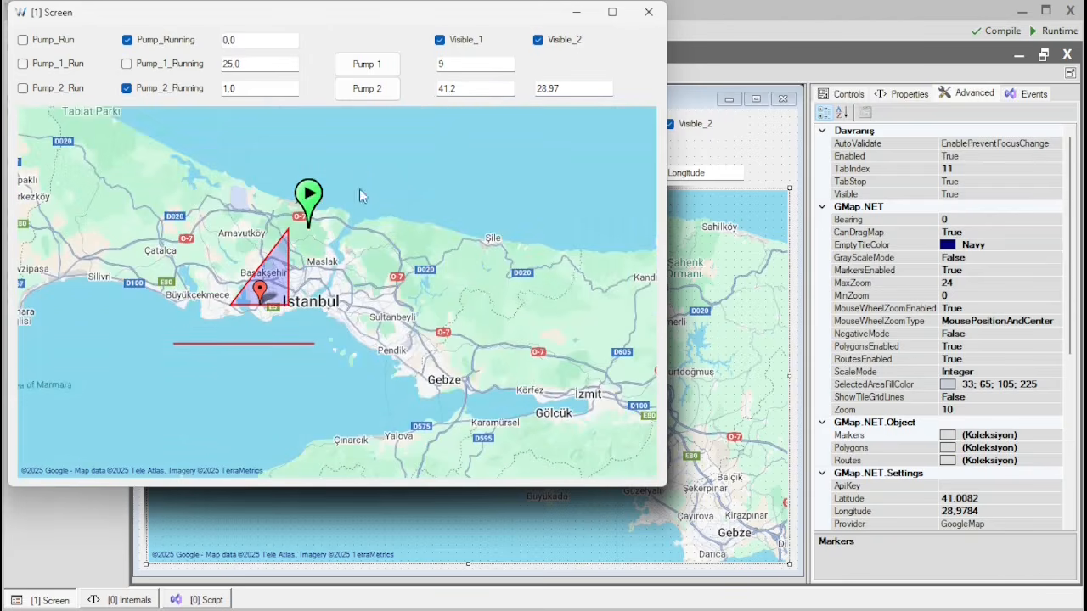
Step: Set the green marker's latitude to 41,1 and longitude to 29,1, and close the Runtime screen
click(481, 85)
click(488, 84)
key(Return)
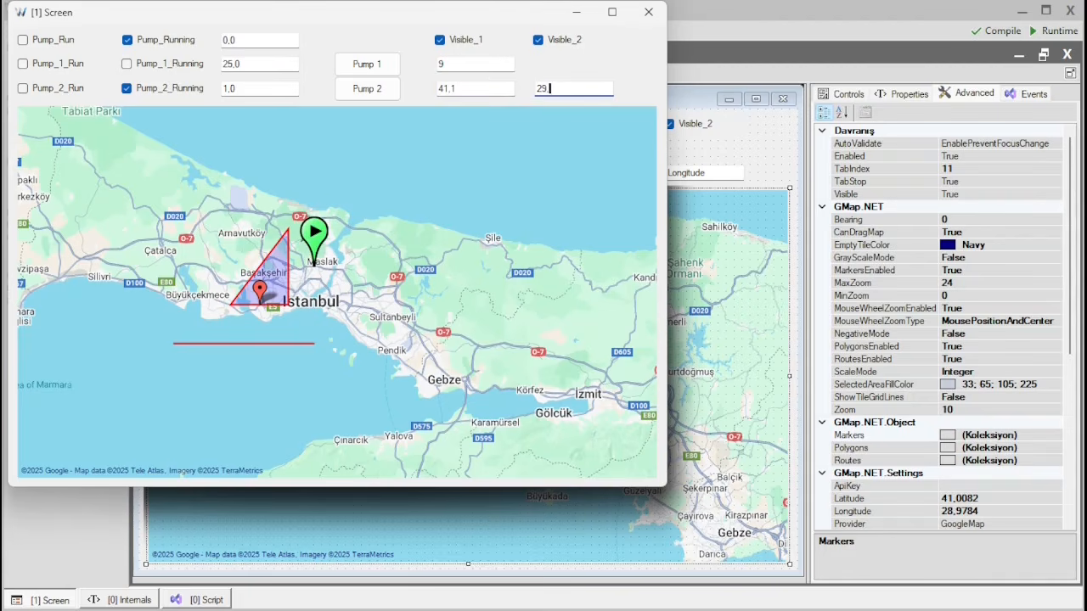
text(29,1)
key(Return)
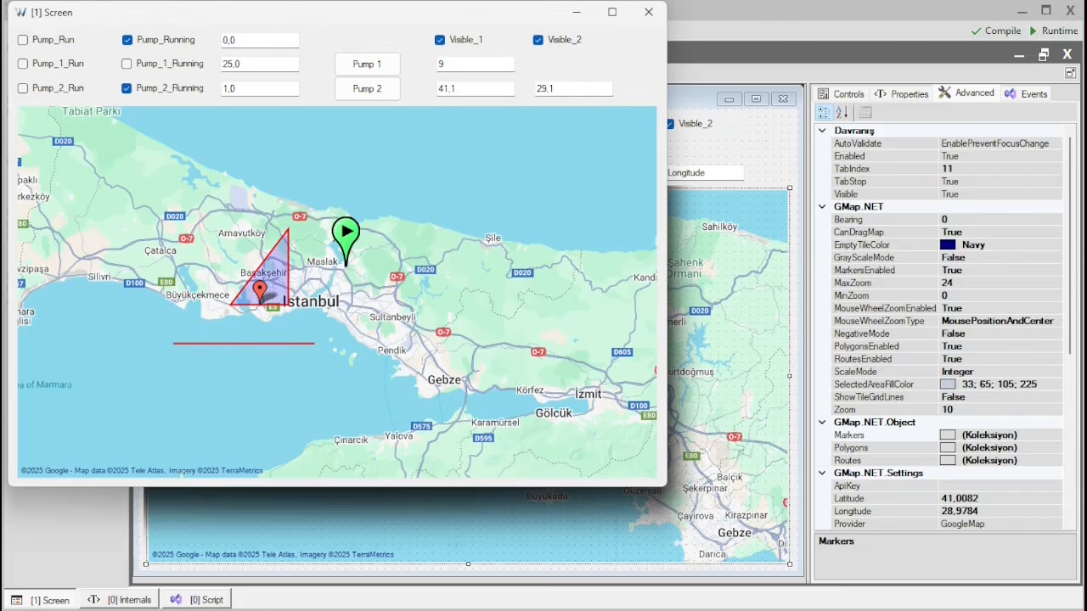
click(648, 12)
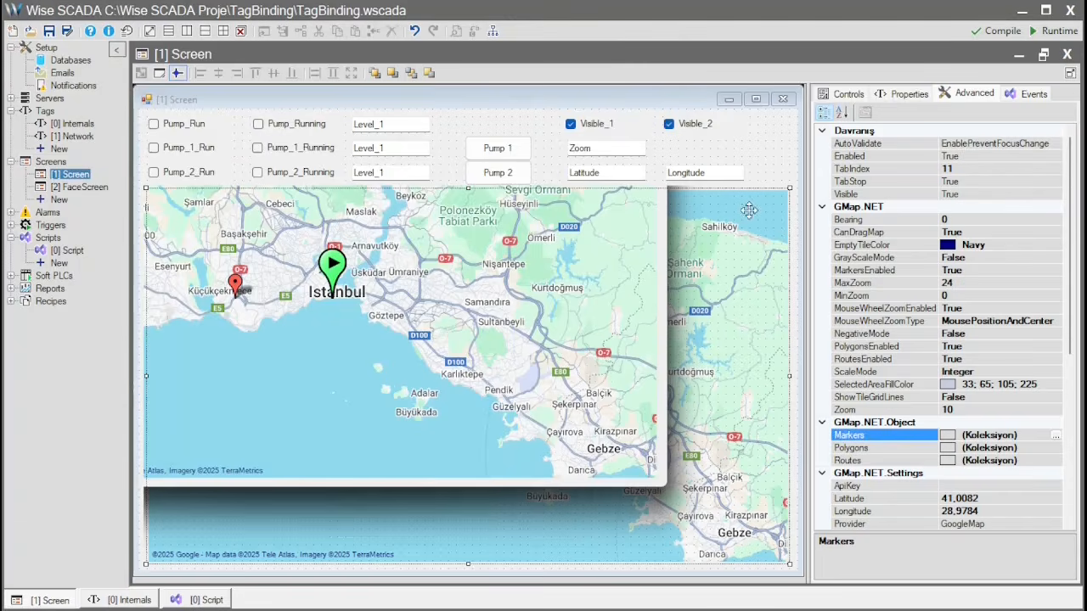
Step: Examine the tags bound to the map's marker latitude and longitude, zoom, and map latitude properties
click(904, 94)
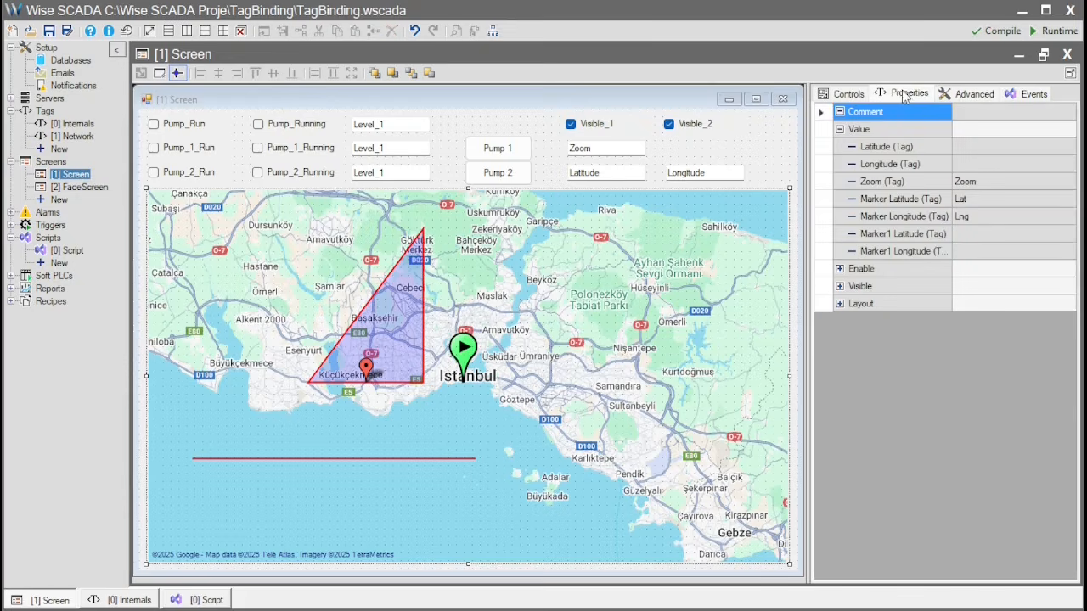
click(895, 204)
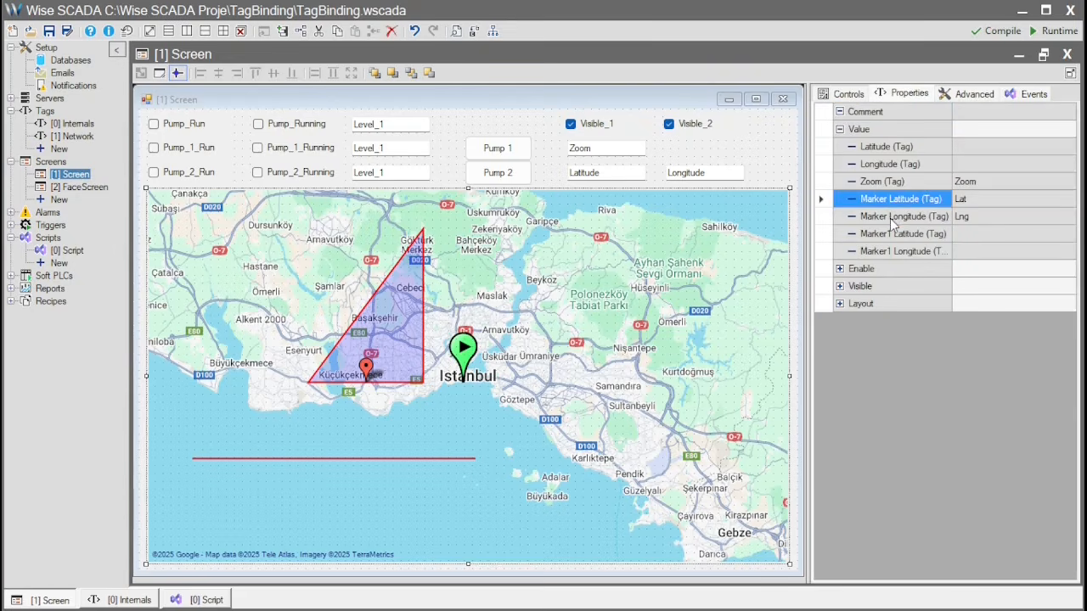
click(890, 218)
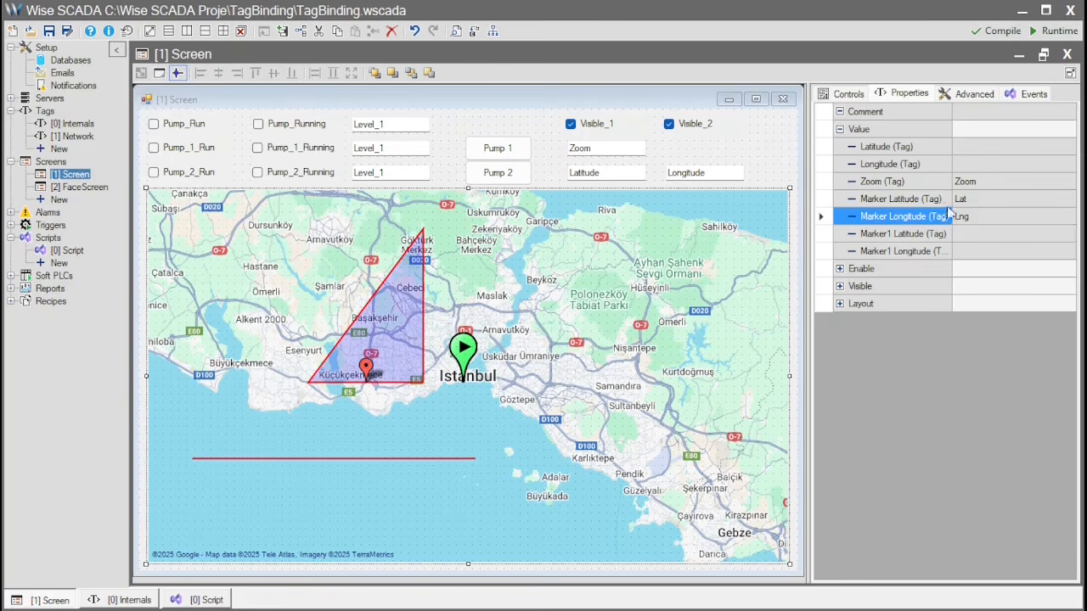
click(970, 199)
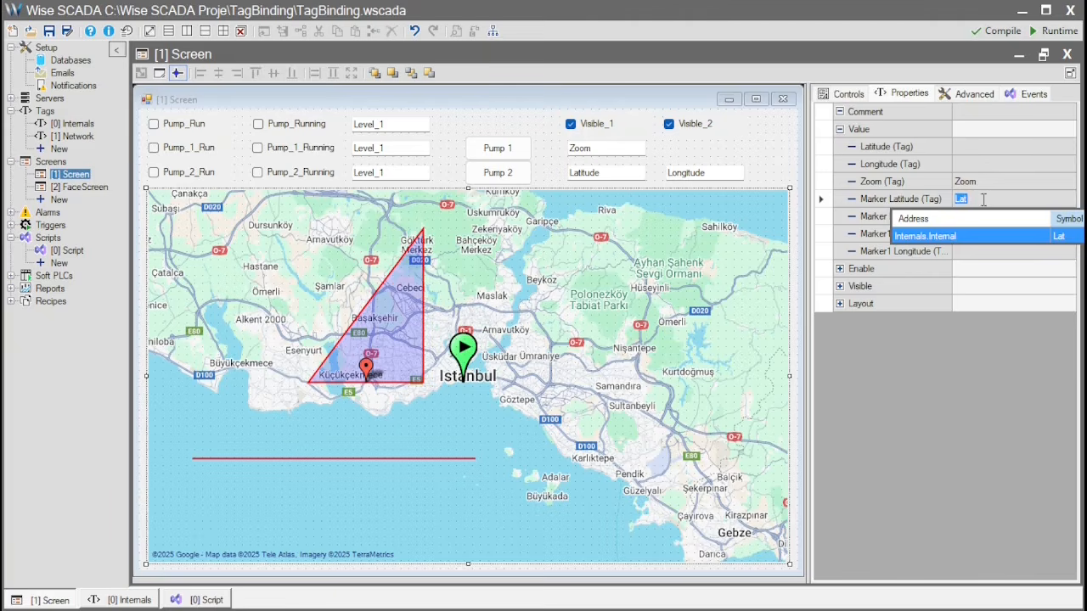
click(983, 216)
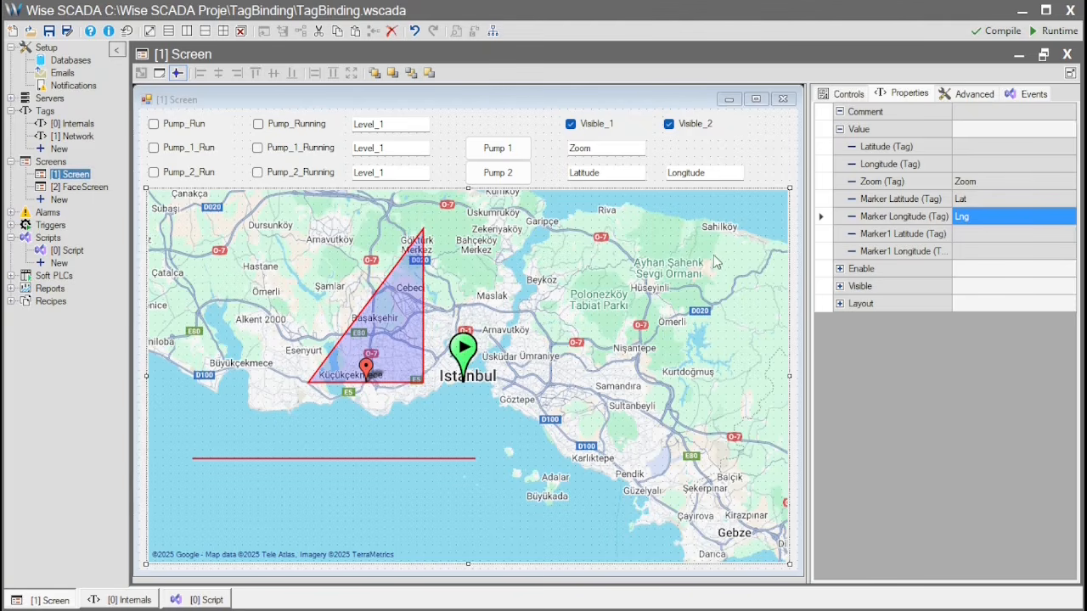
click(998, 184)
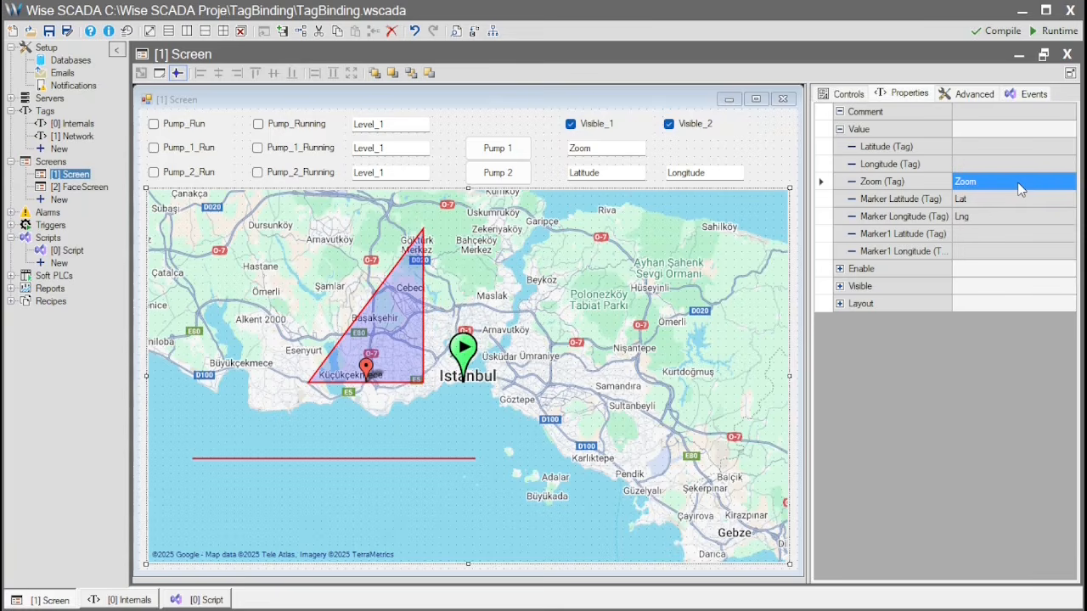
key(Up)
key(Up)
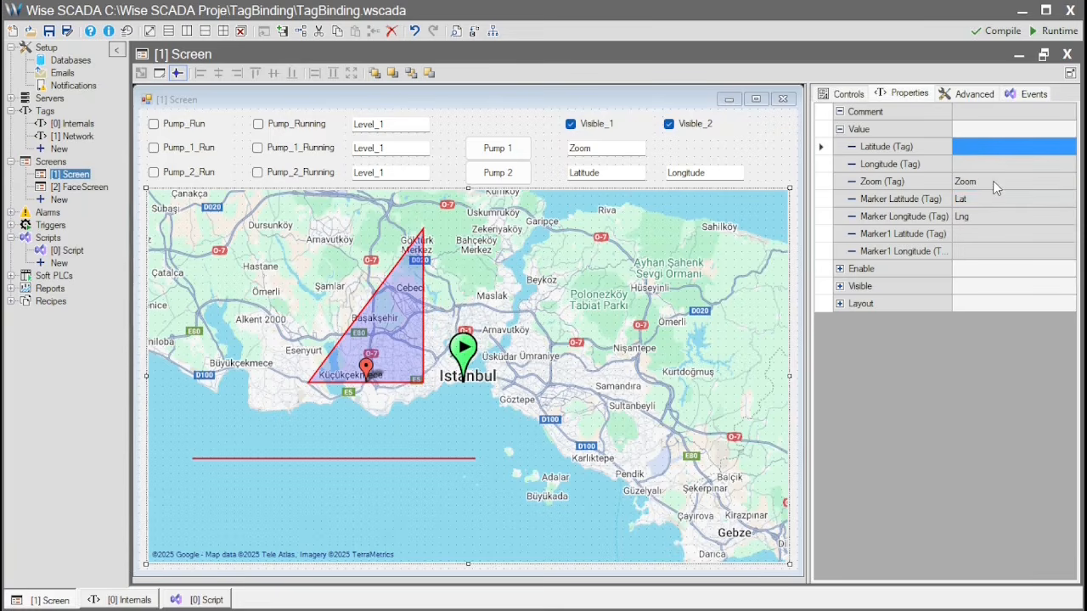
Step: Add a Panel container over the lower part of the map and place a new Button inside it
click(849, 94)
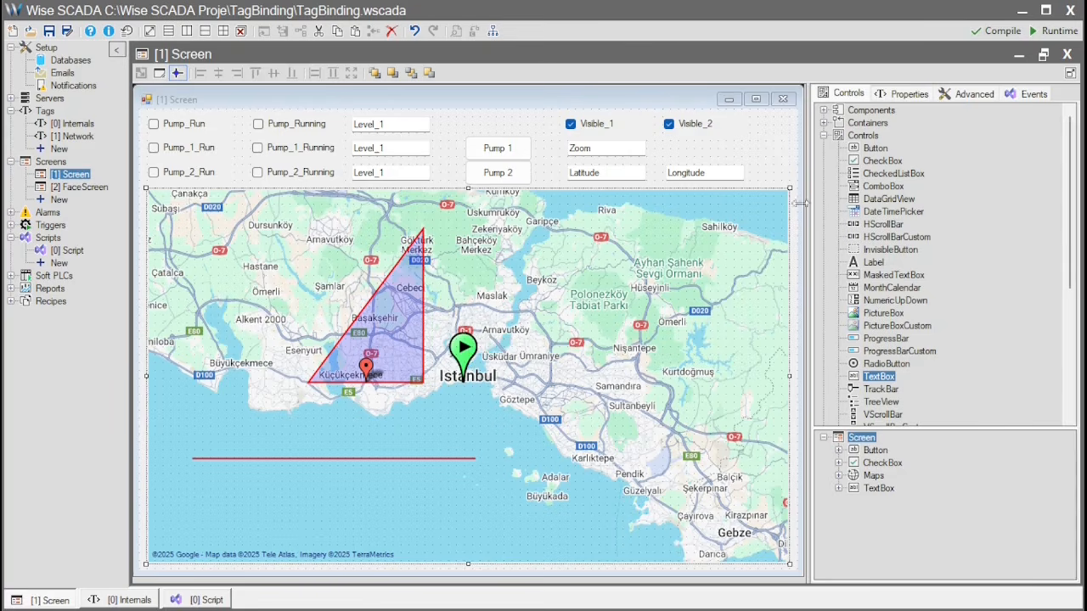
drag(879, 154, 511, 395)
click(824, 123)
drag(875, 201, 582, 447)
scroll(895, 398, down, 2)
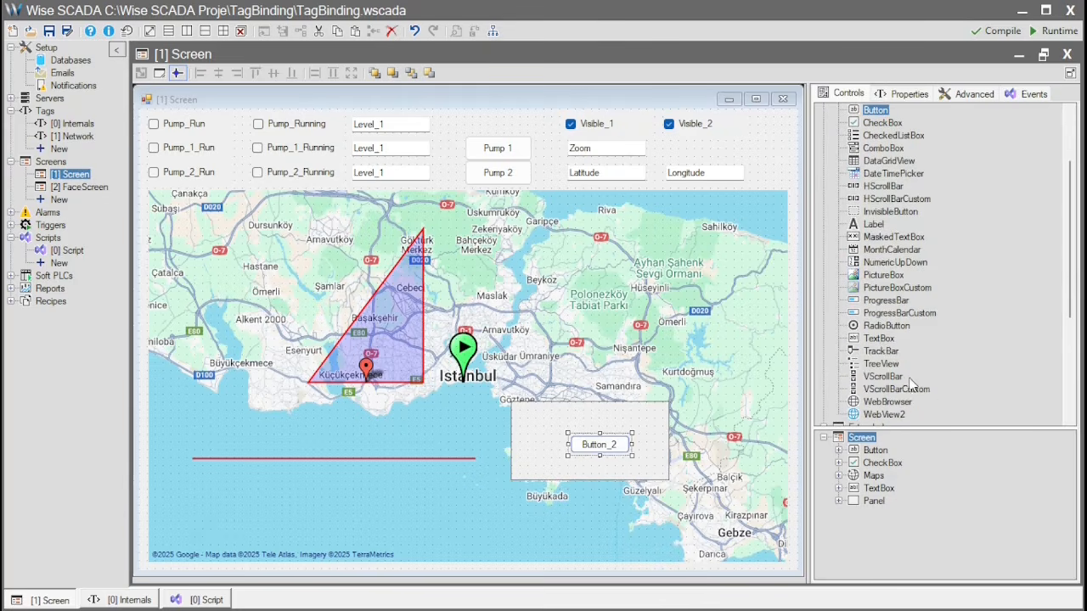
Step: Add a TextBox inside the panel above its button, then save the project and start Runtime
click(880, 339)
drag(879, 339, 587, 416)
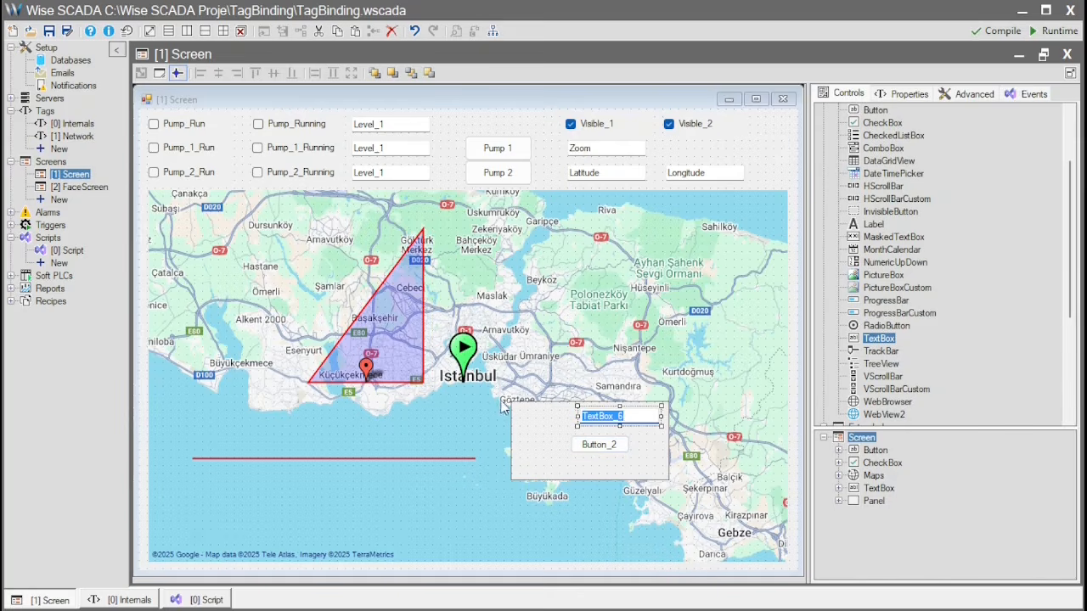
click(1053, 30)
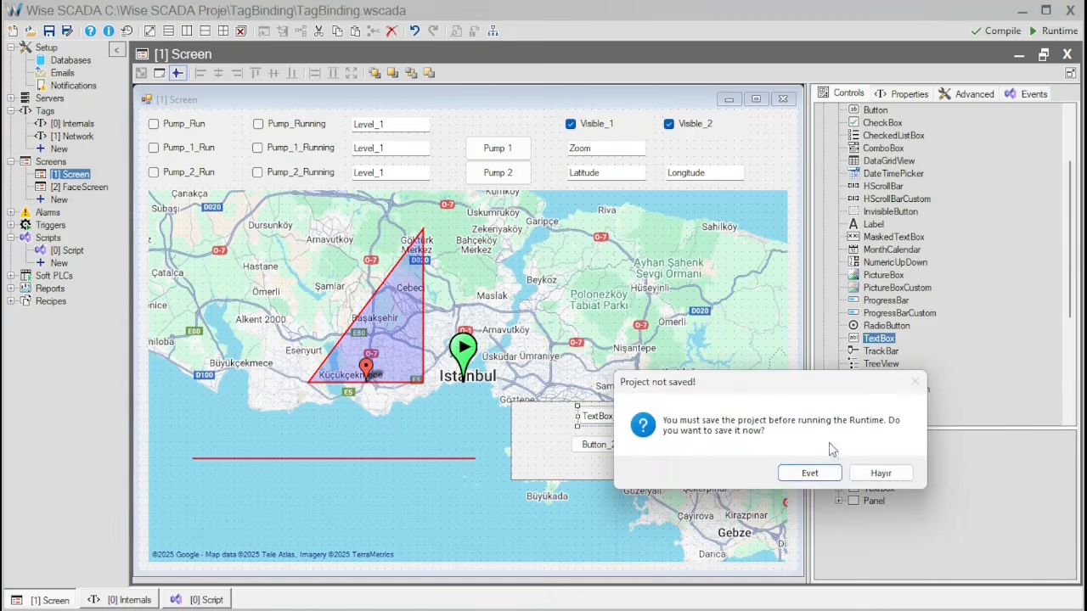
click(829, 475)
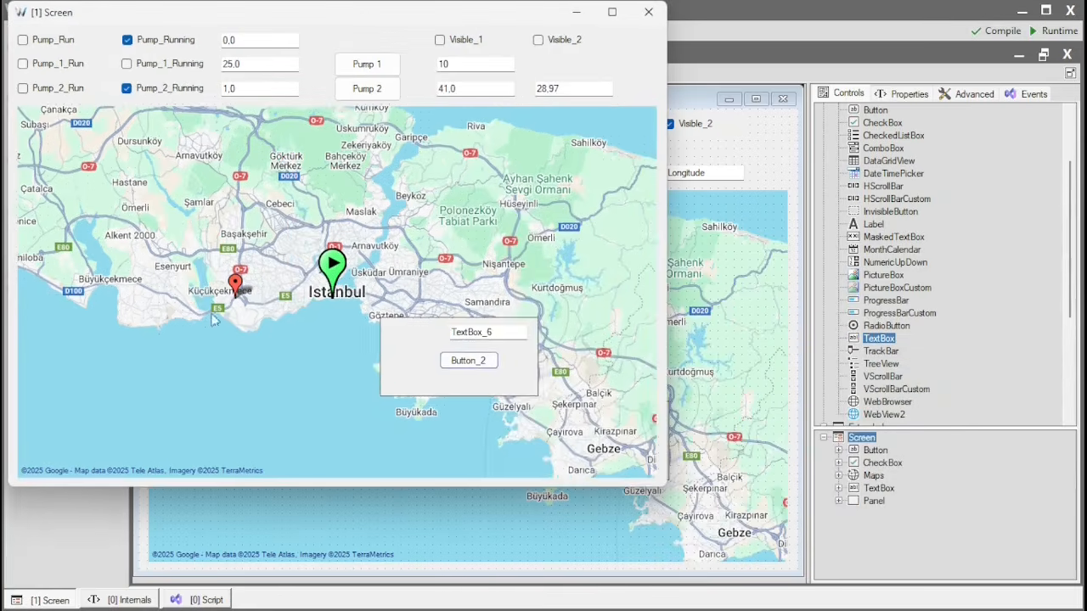
Step: Test the panel on the running map by panning and by zooming out to level 9 and back to 10, and close the Runtime screen
drag(175, 327, 301, 353)
drag(413, 386, 327, 376)
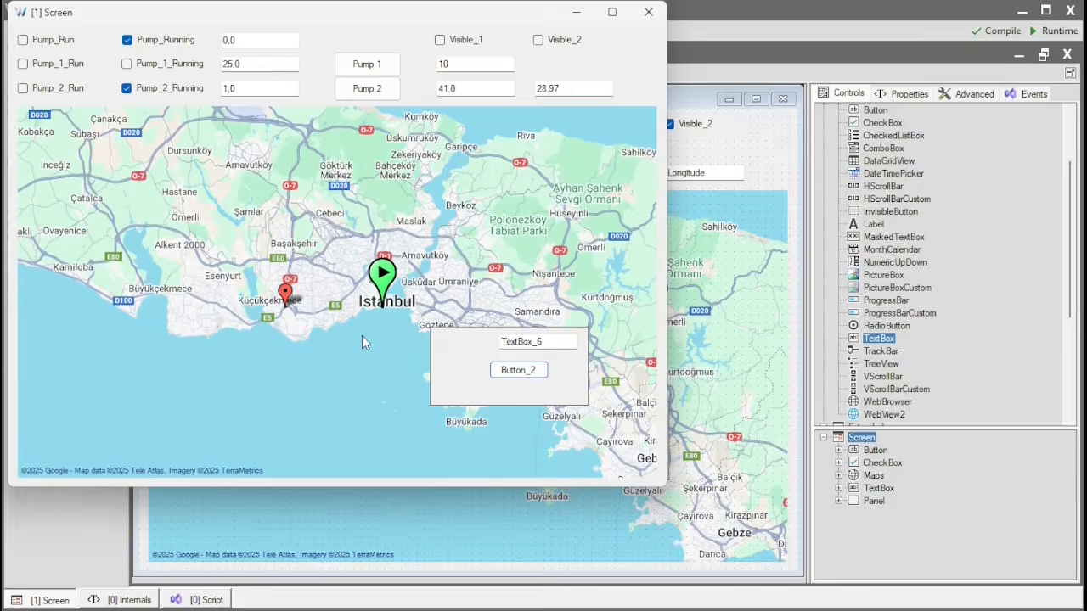
scroll(337, 292, down, 1)
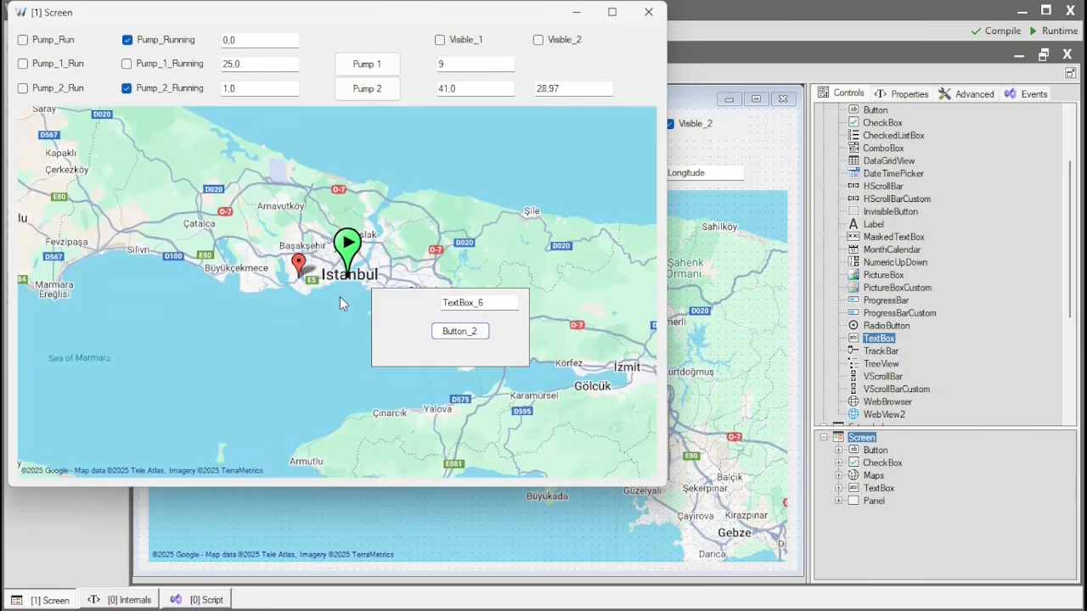
scroll(340, 297, up, 1)
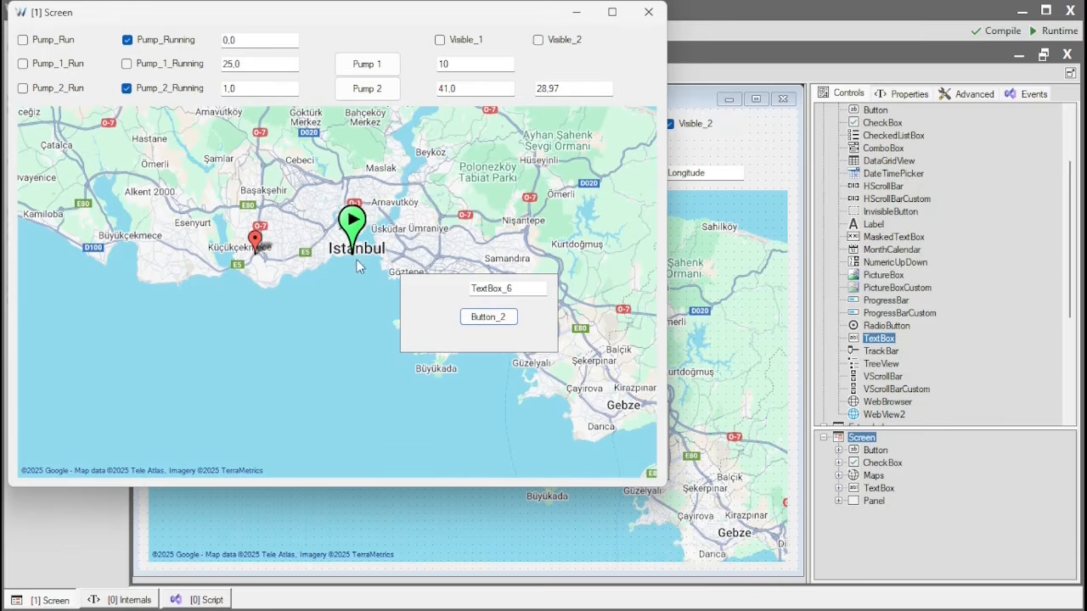
click(652, 20)
Step: Add a Visible condition to the map's panel that compares the Zoom tag as >= "10"
click(541, 447)
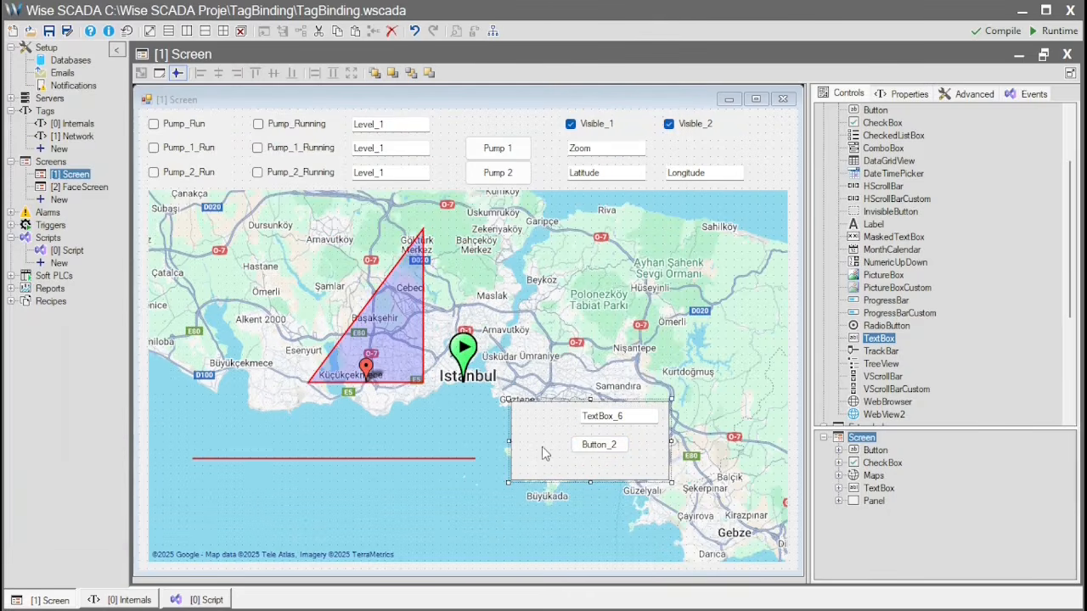
click(901, 95)
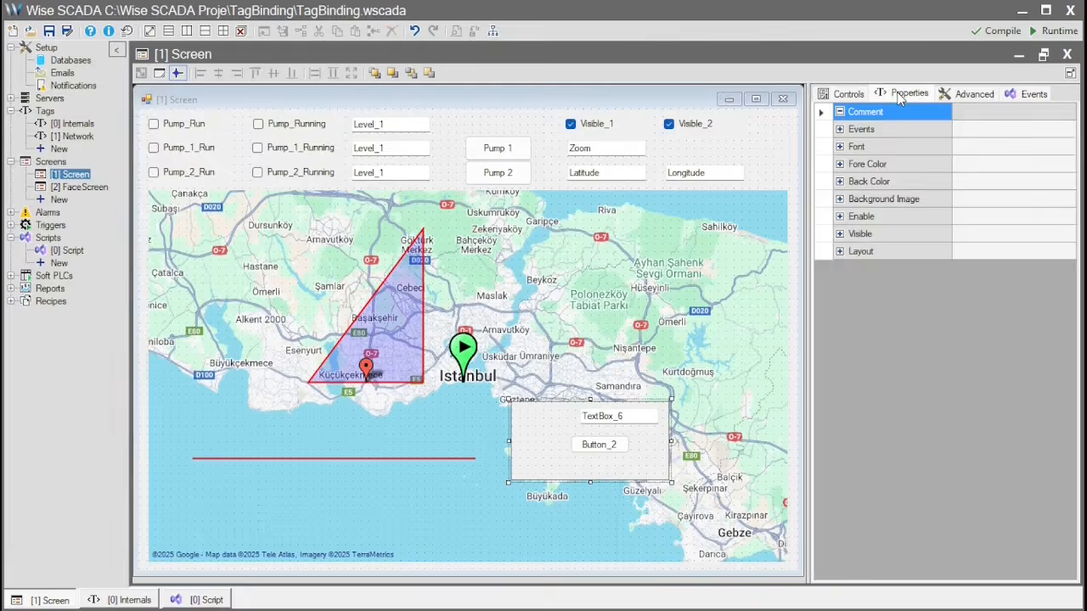
click(839, 235)
click(512, 266)
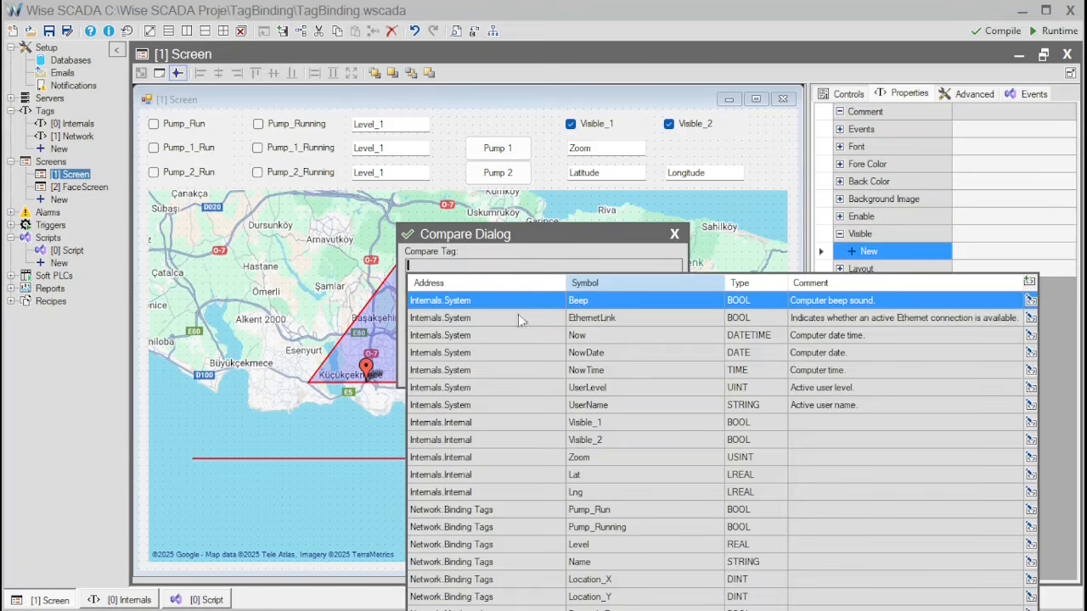
click(546, 458)
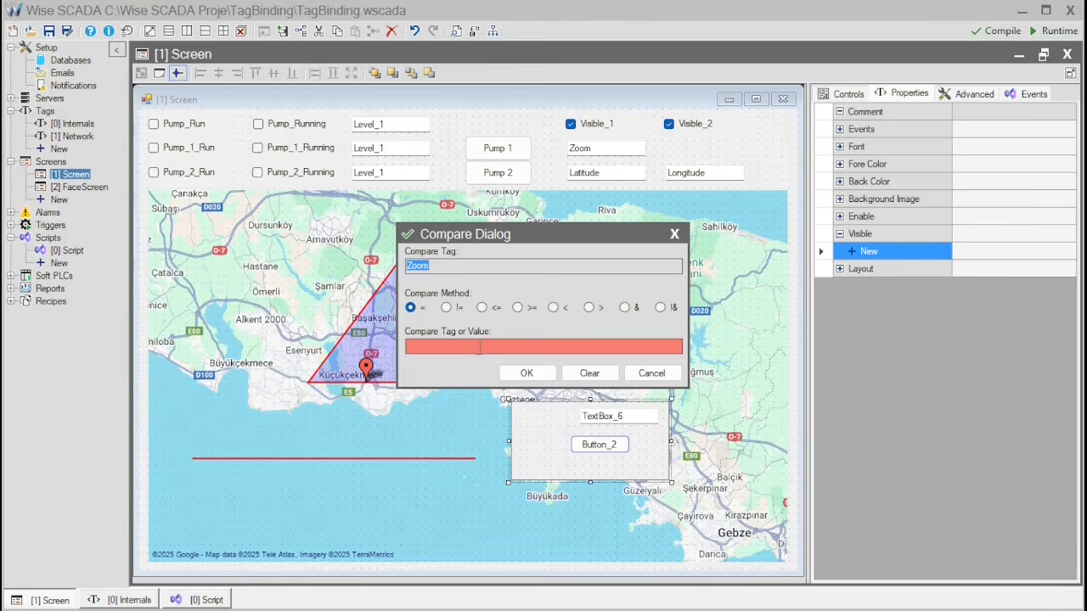
click(480, 347)
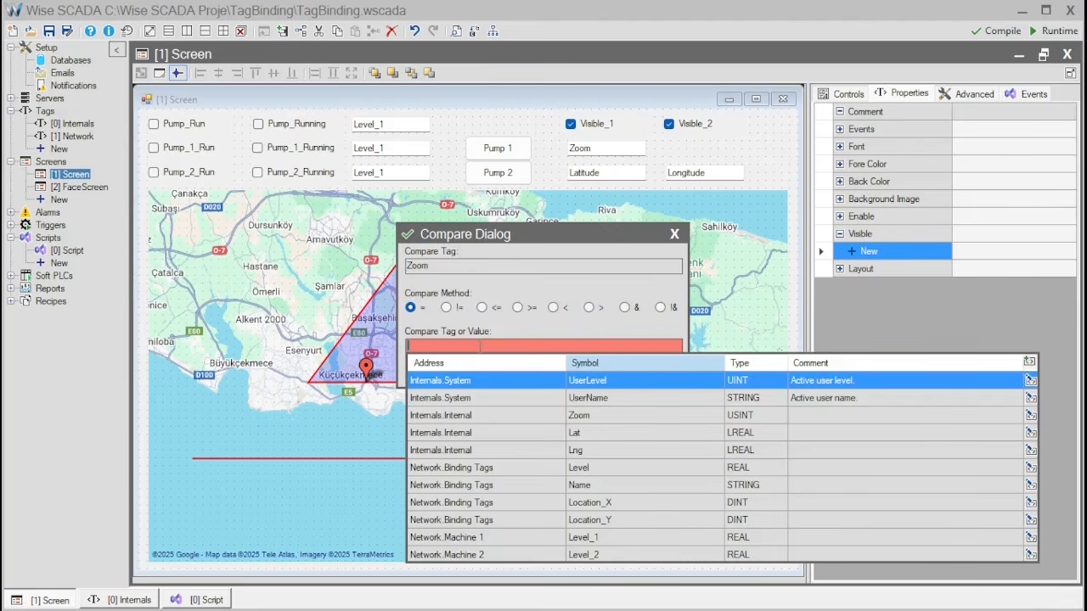
click(480, 347)
text("10")
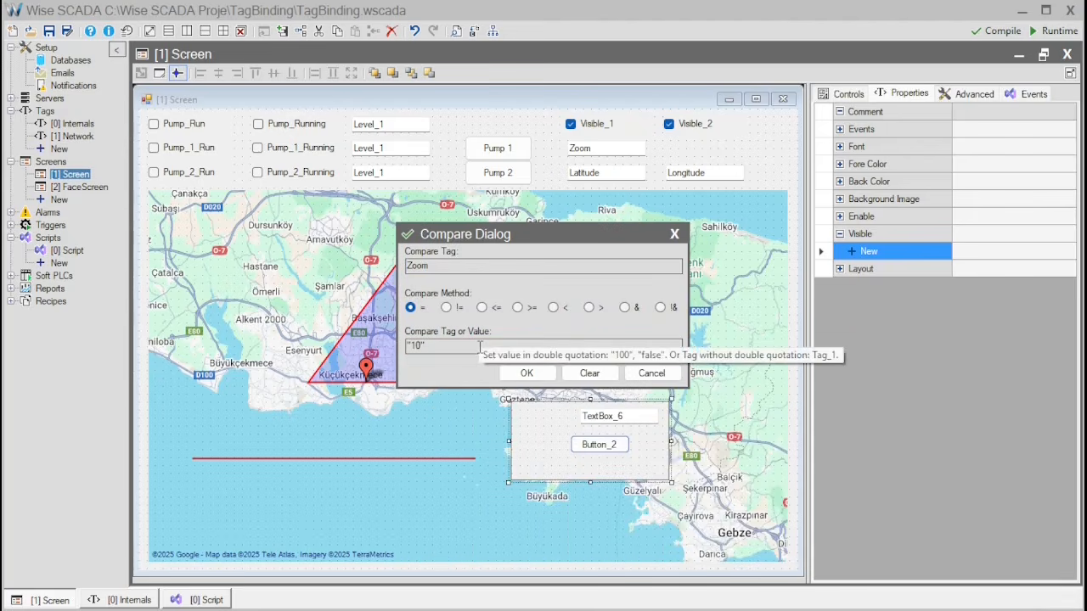
click(518, 307)
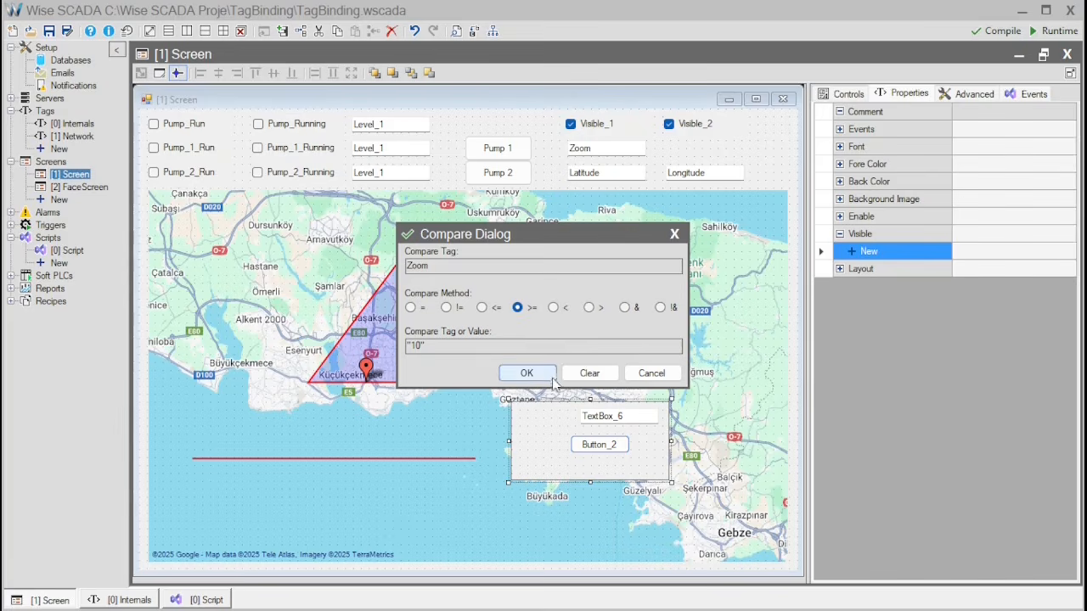
click(526, 373)
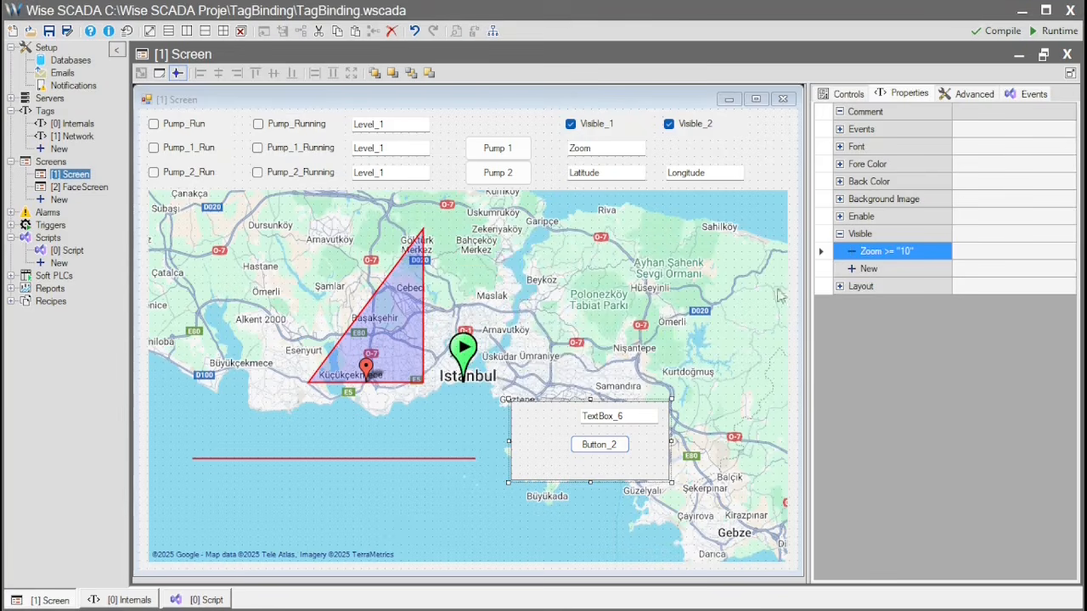
Step: Save the project, start Runtime, and test the panel's visibility by zooming the map out to level 9 and back to 10
click(1051, 32)
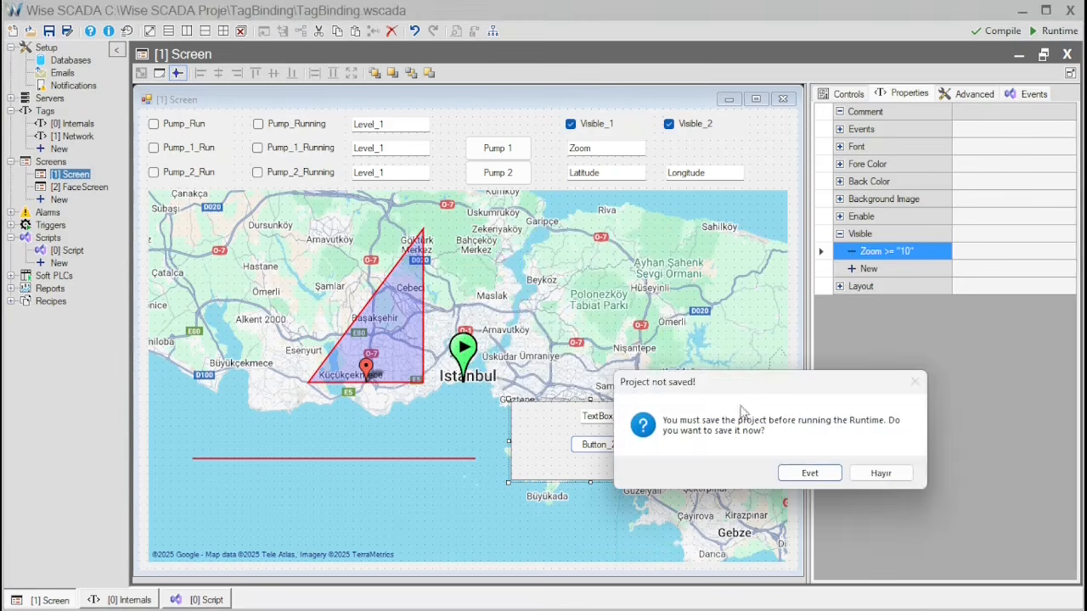
click(821, 478)
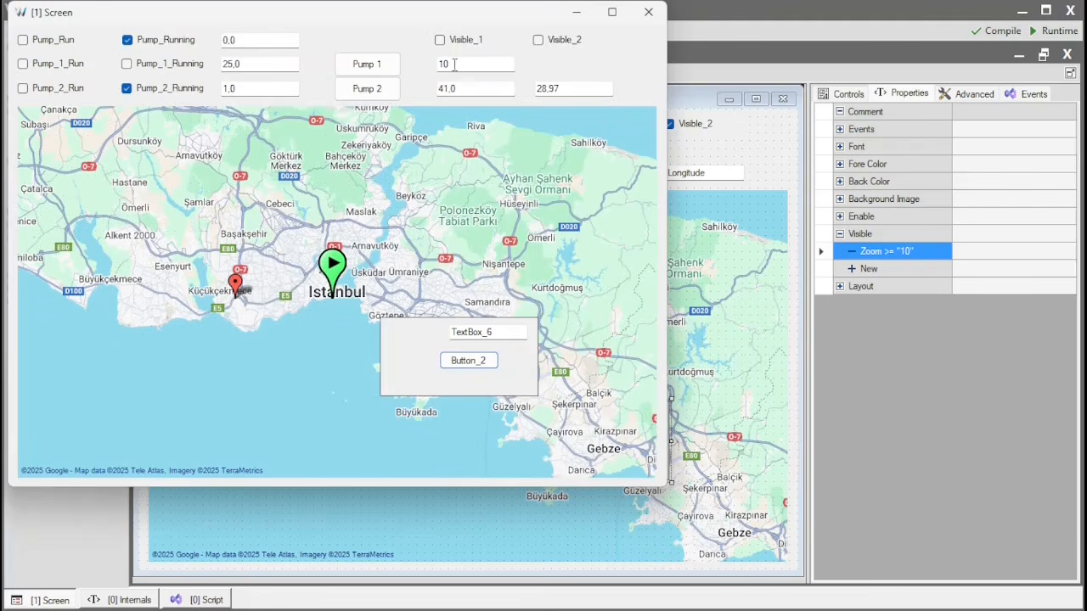
scroll(299, 319, down, 1)
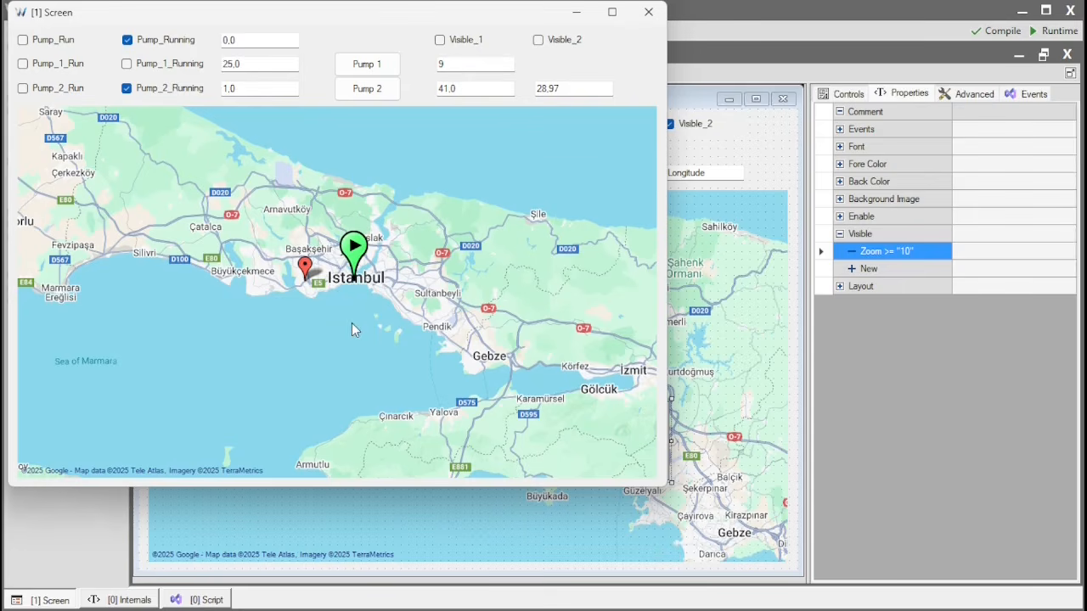
scroll(352, 322, up, 1)
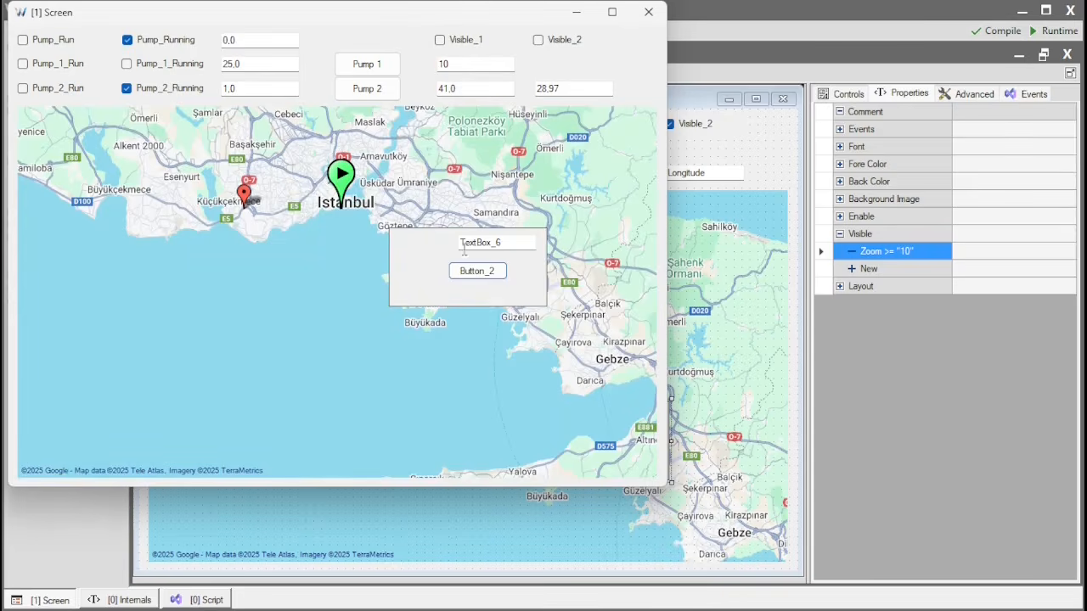